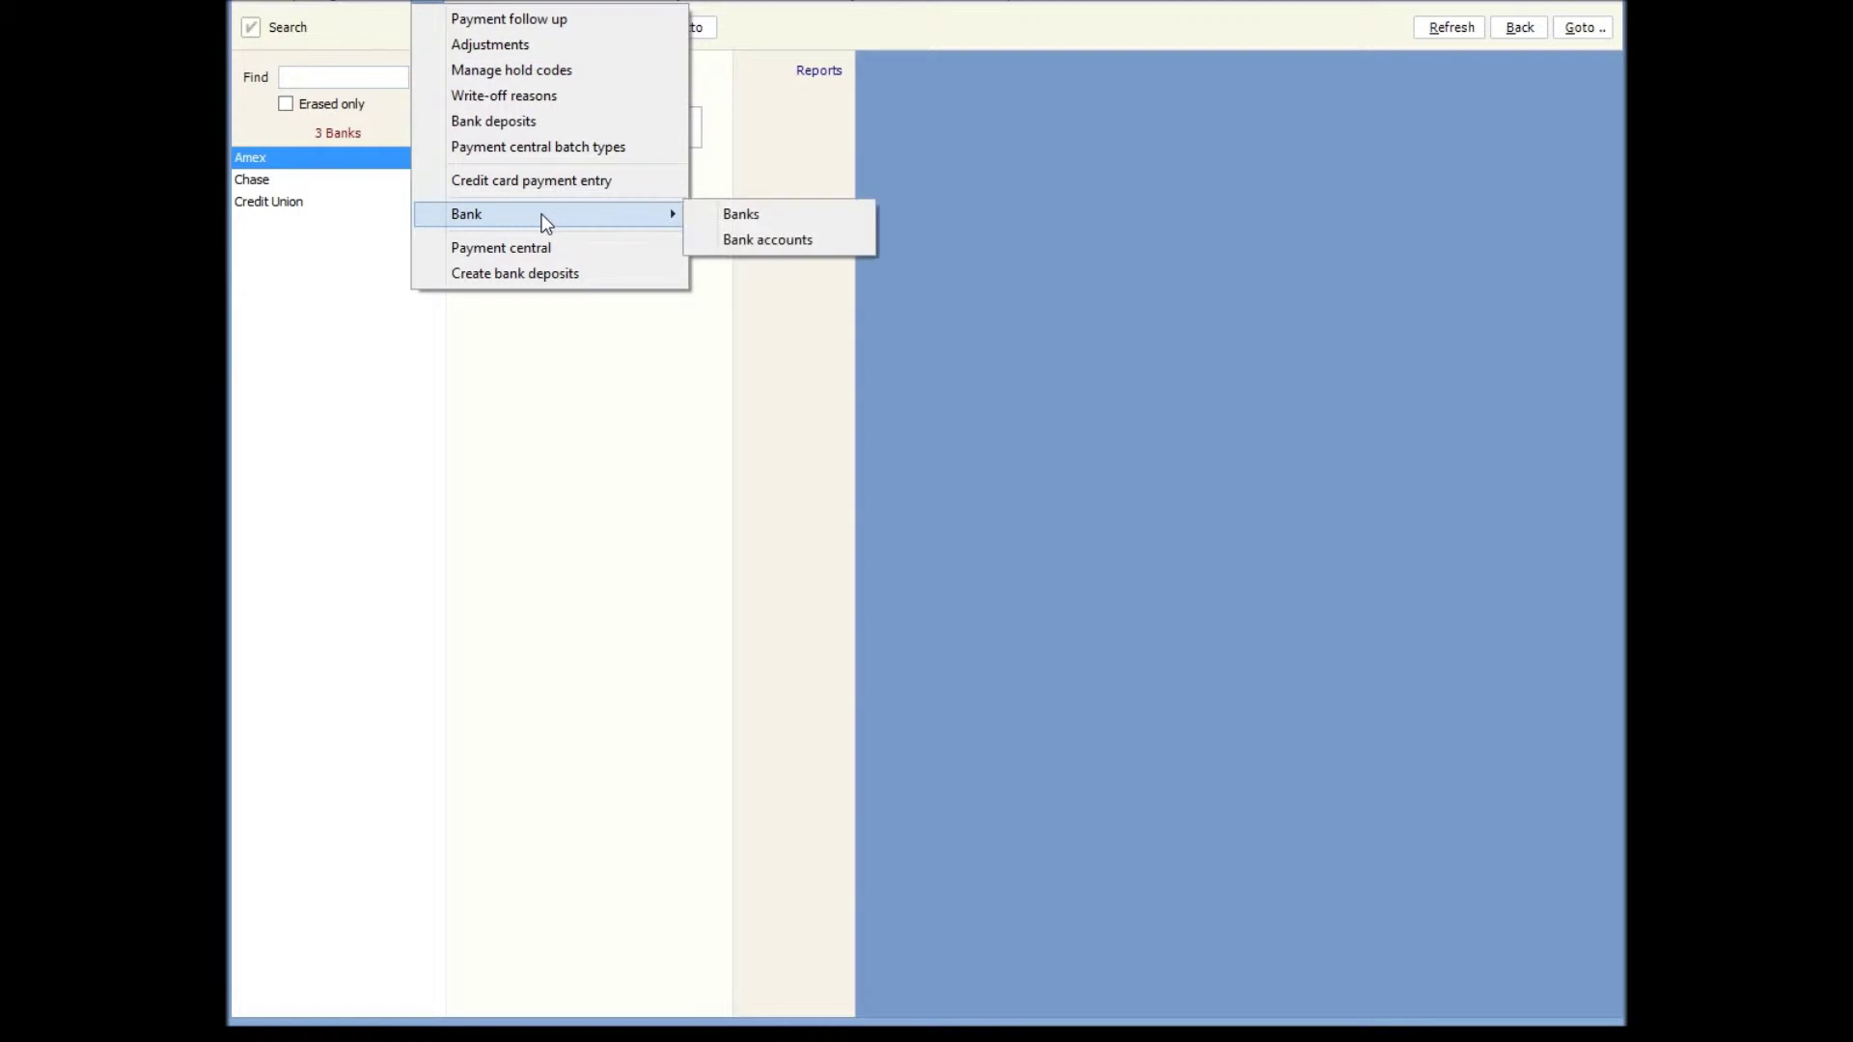
Create and save a bank account record named "eft account" using the suggested record number
left_click(784, 241)
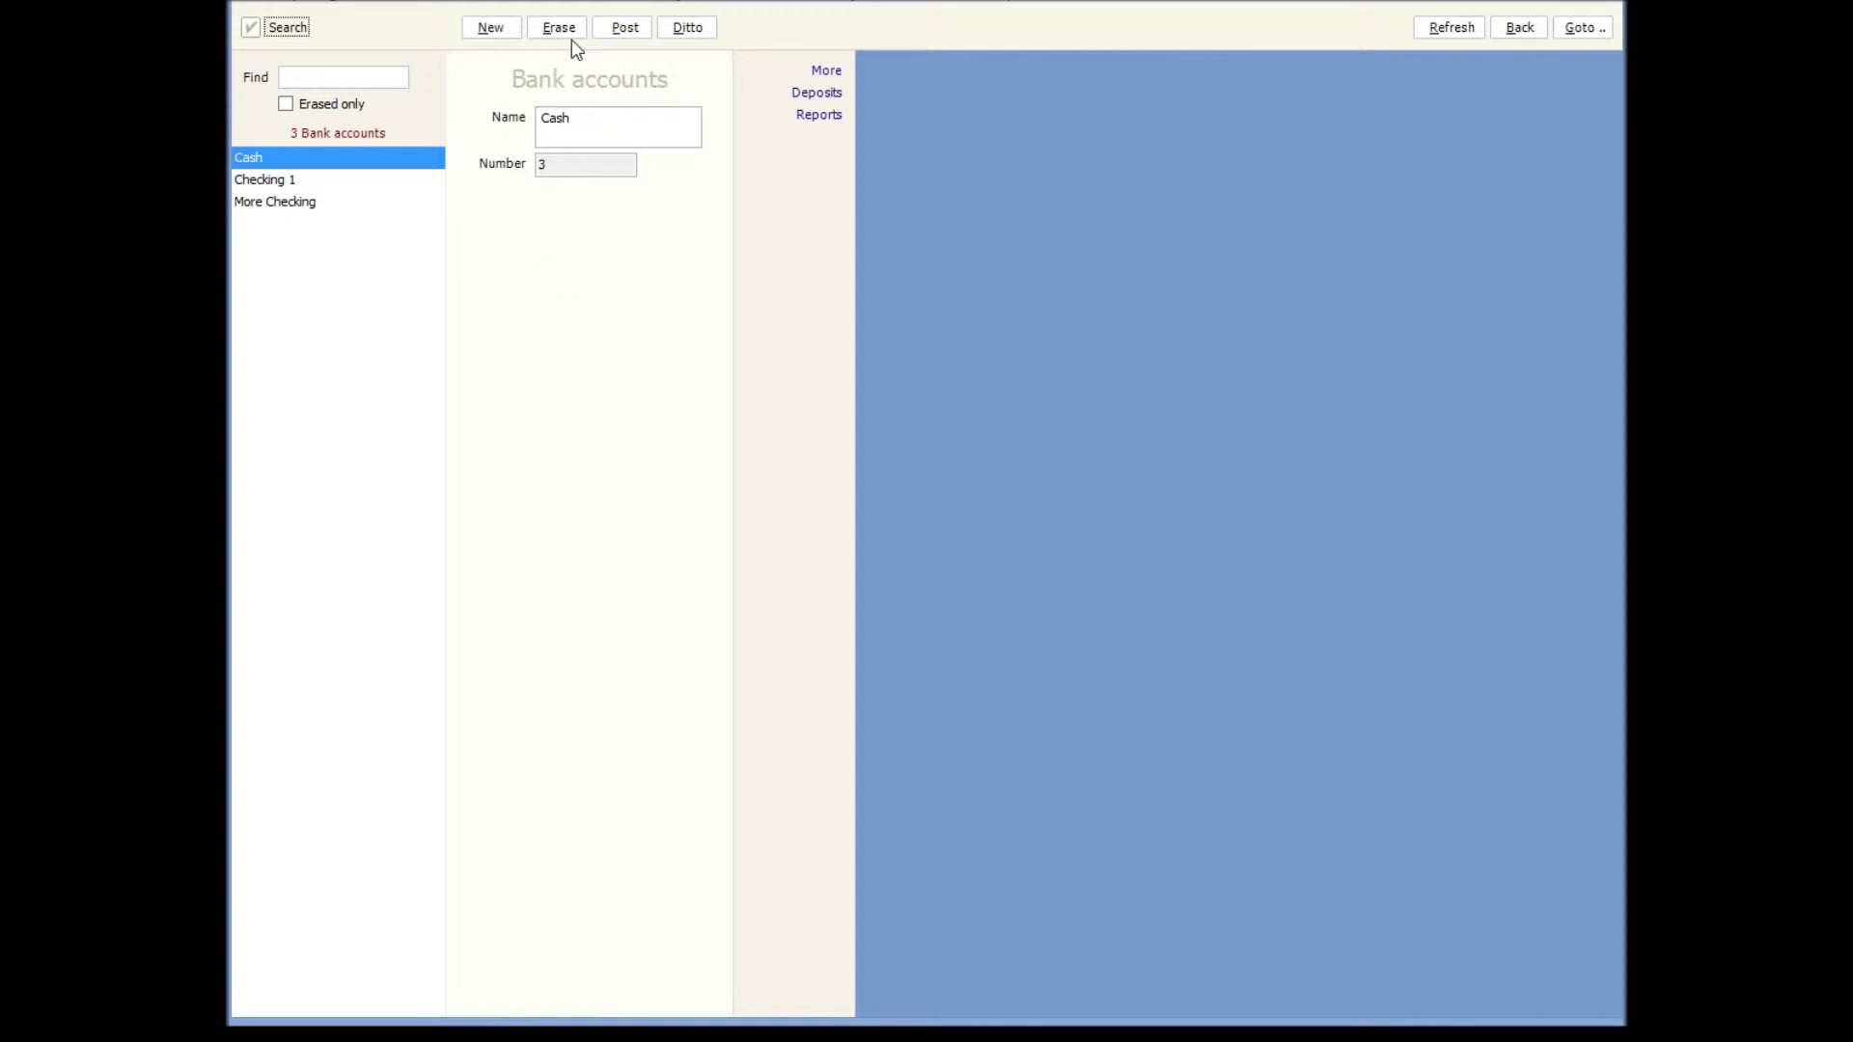
left_click(501, 29)
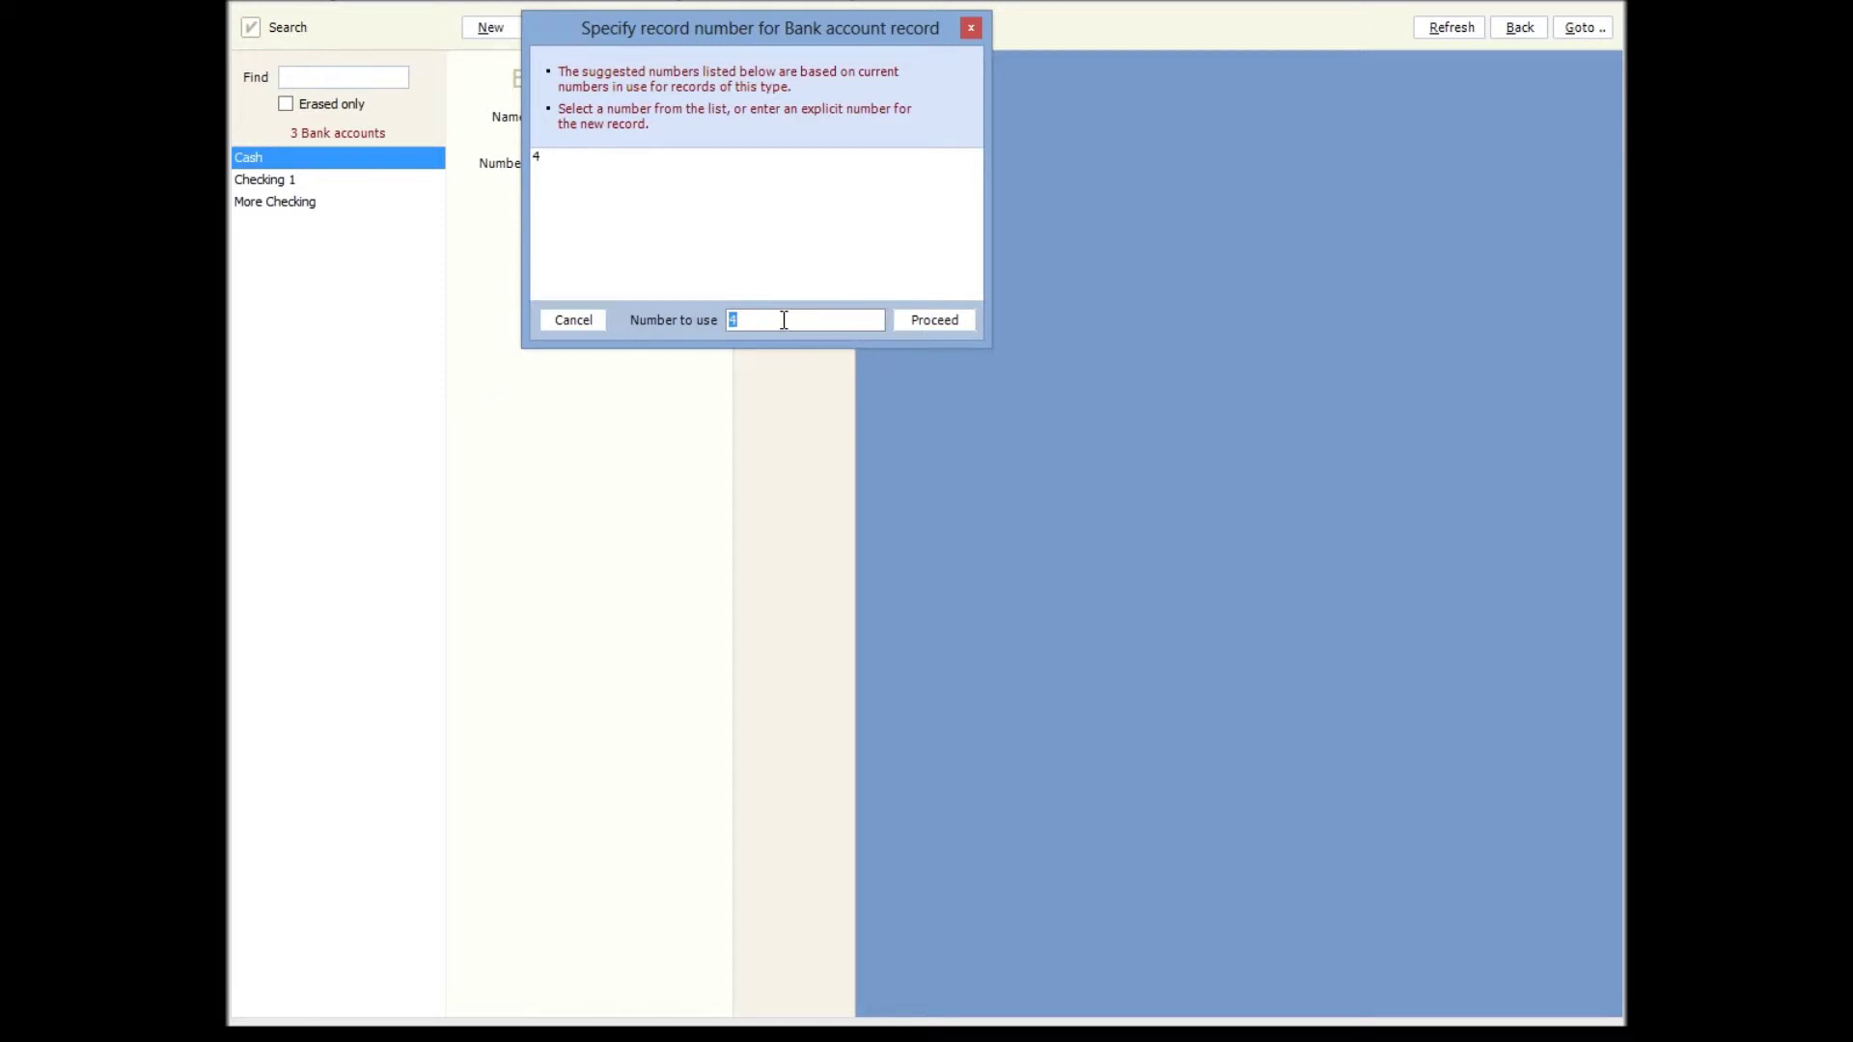
left_click(927, 322)
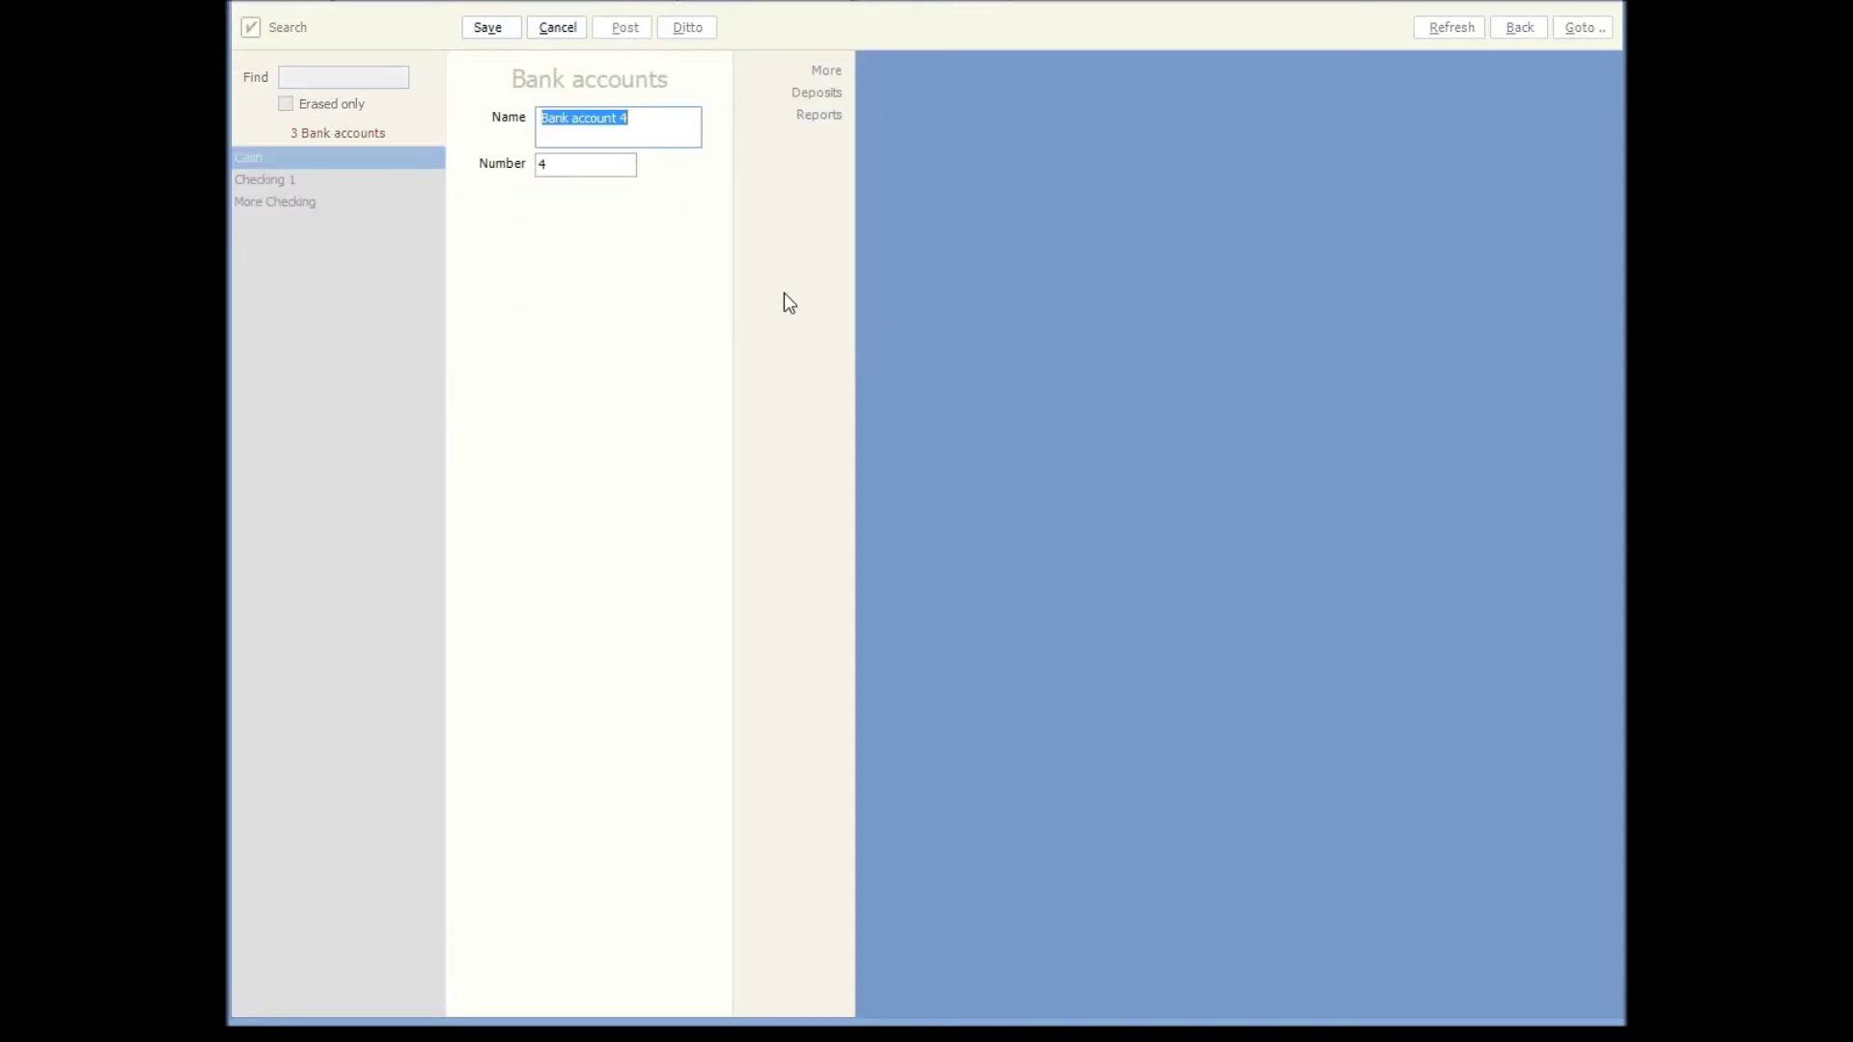
type("eft account")
left_click(490, 29)
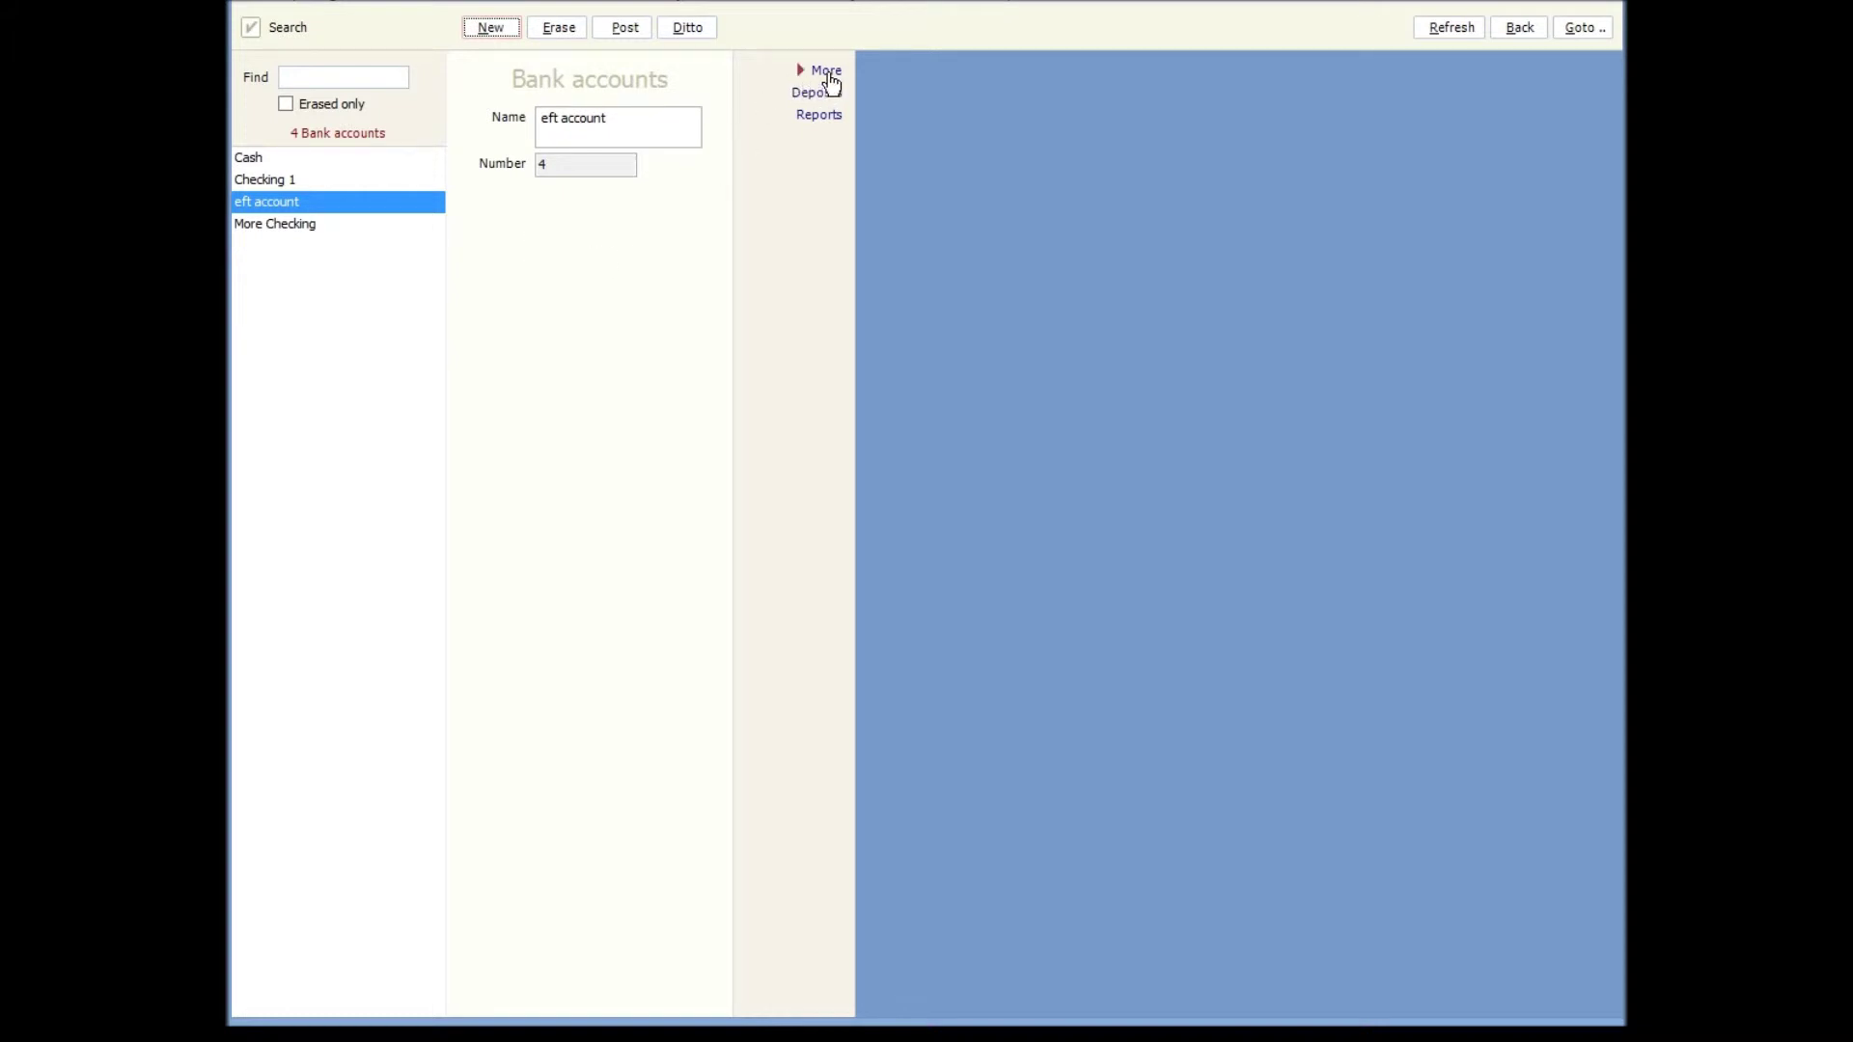
Assign Amex as the bank of the eft account and post the record
left_click(826, 71)
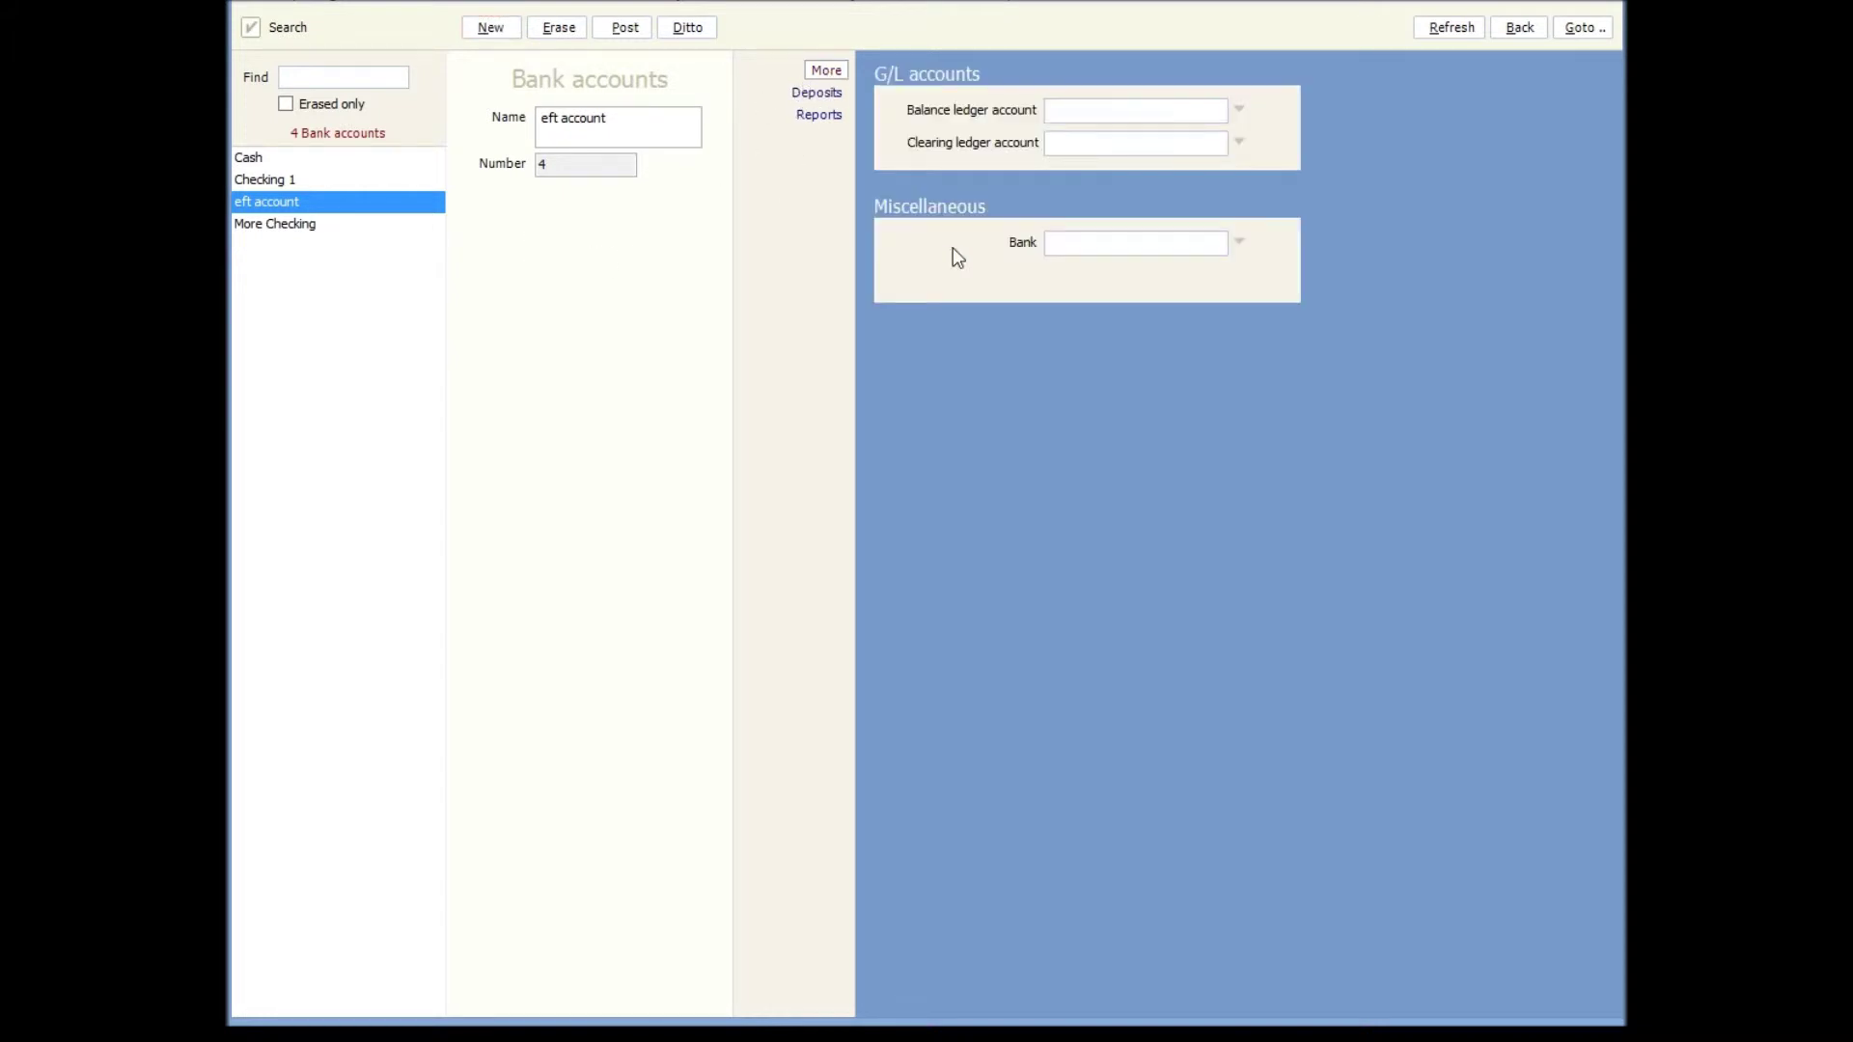
left_click(1239, 242)
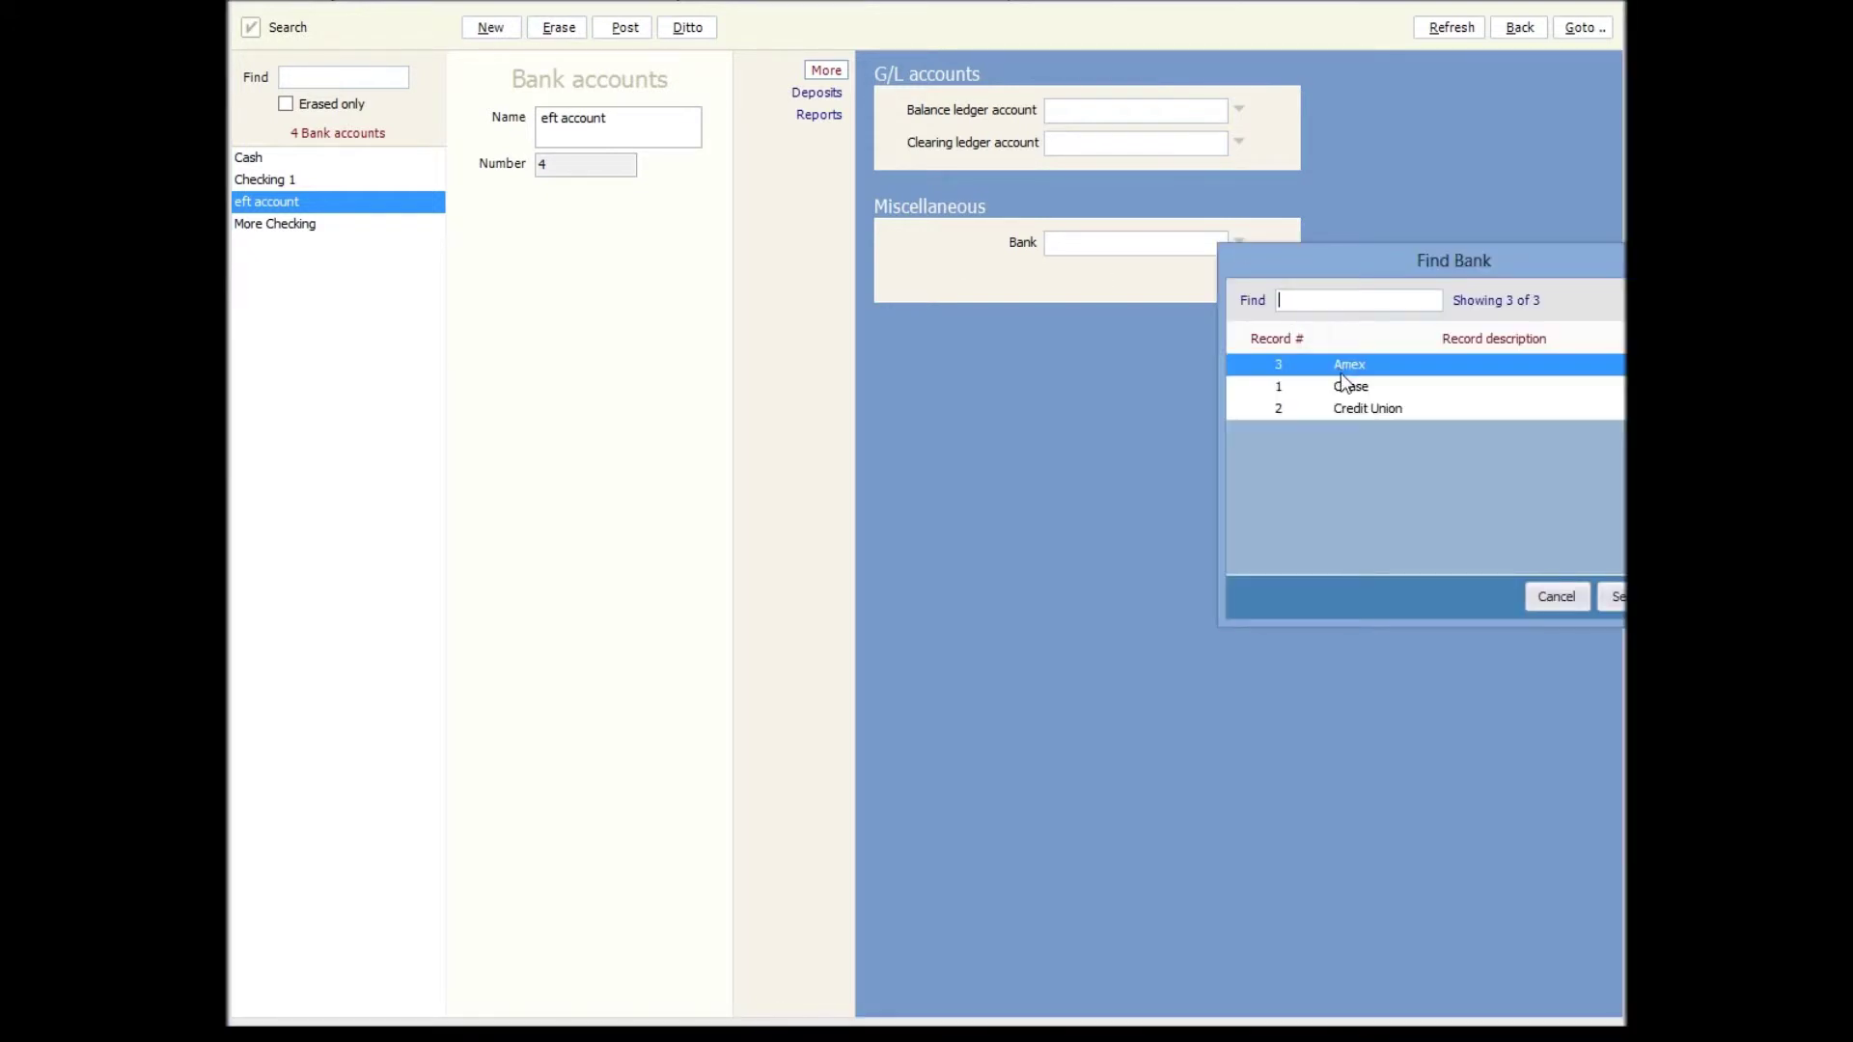
left_click(1614, 597)
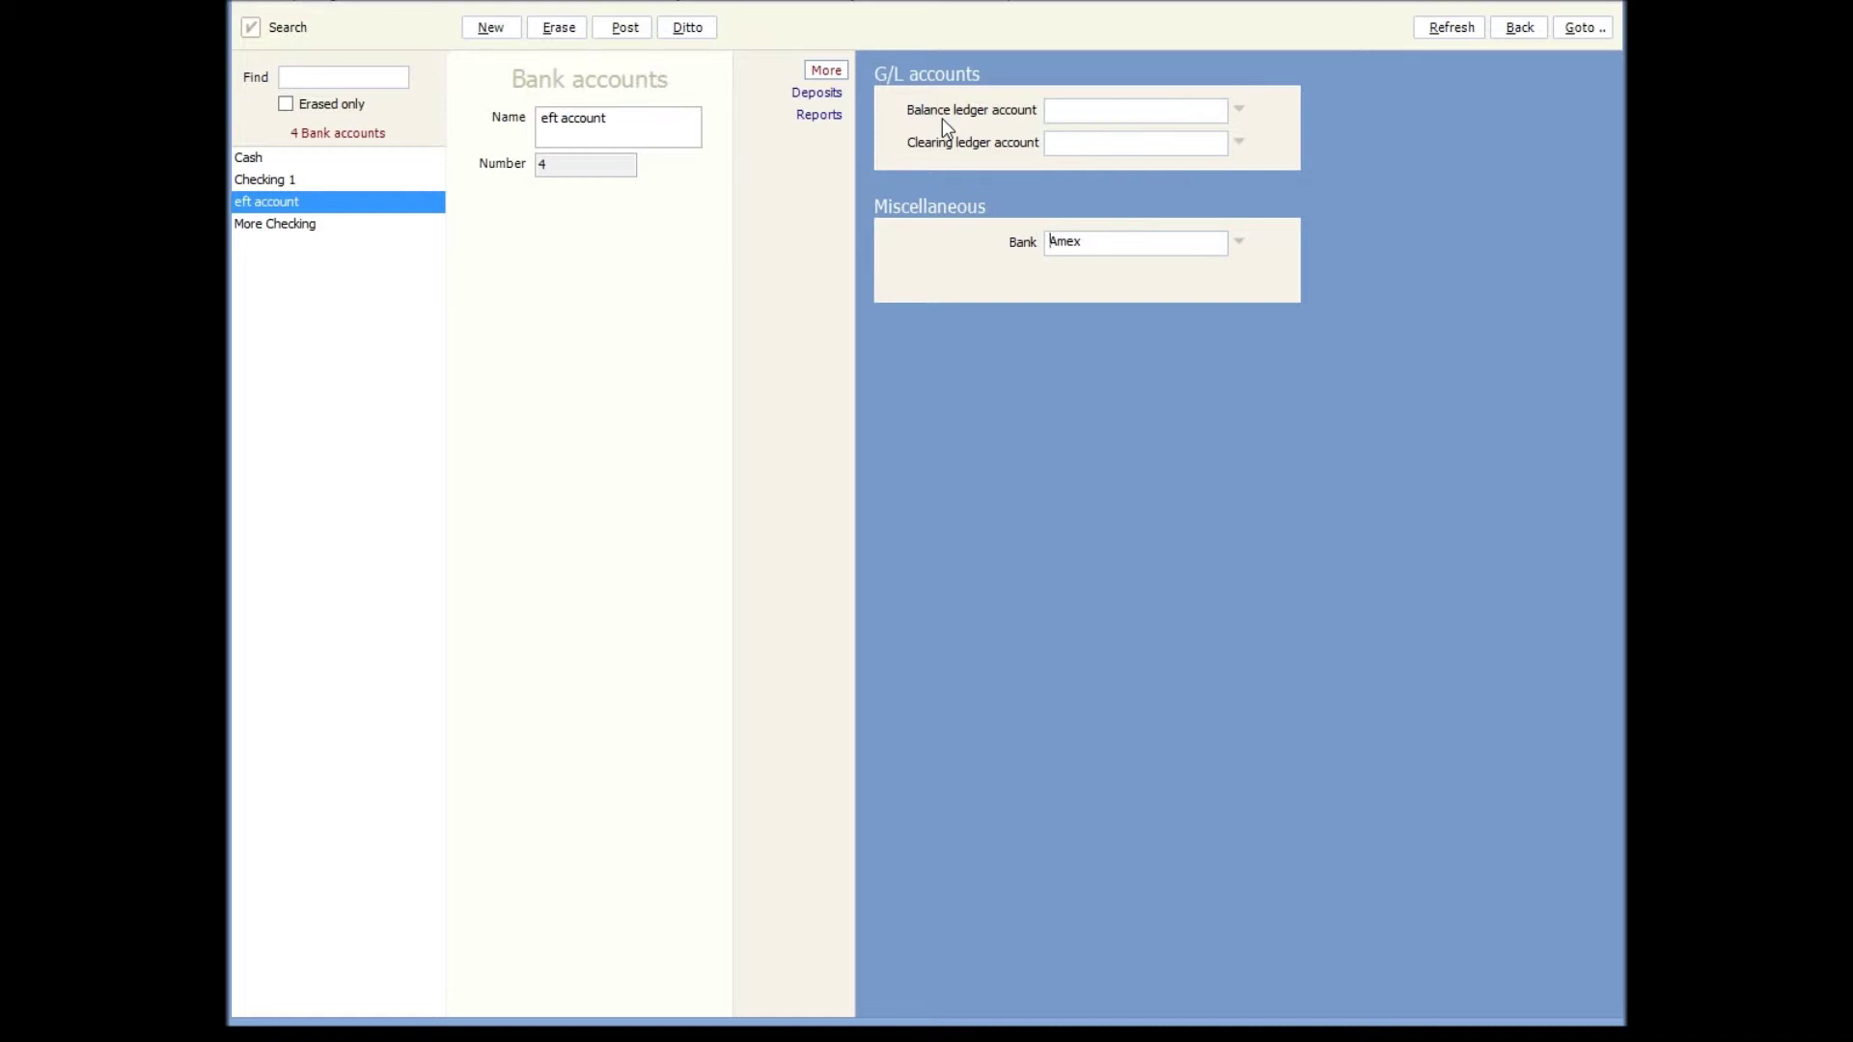
left_click(631, 38)
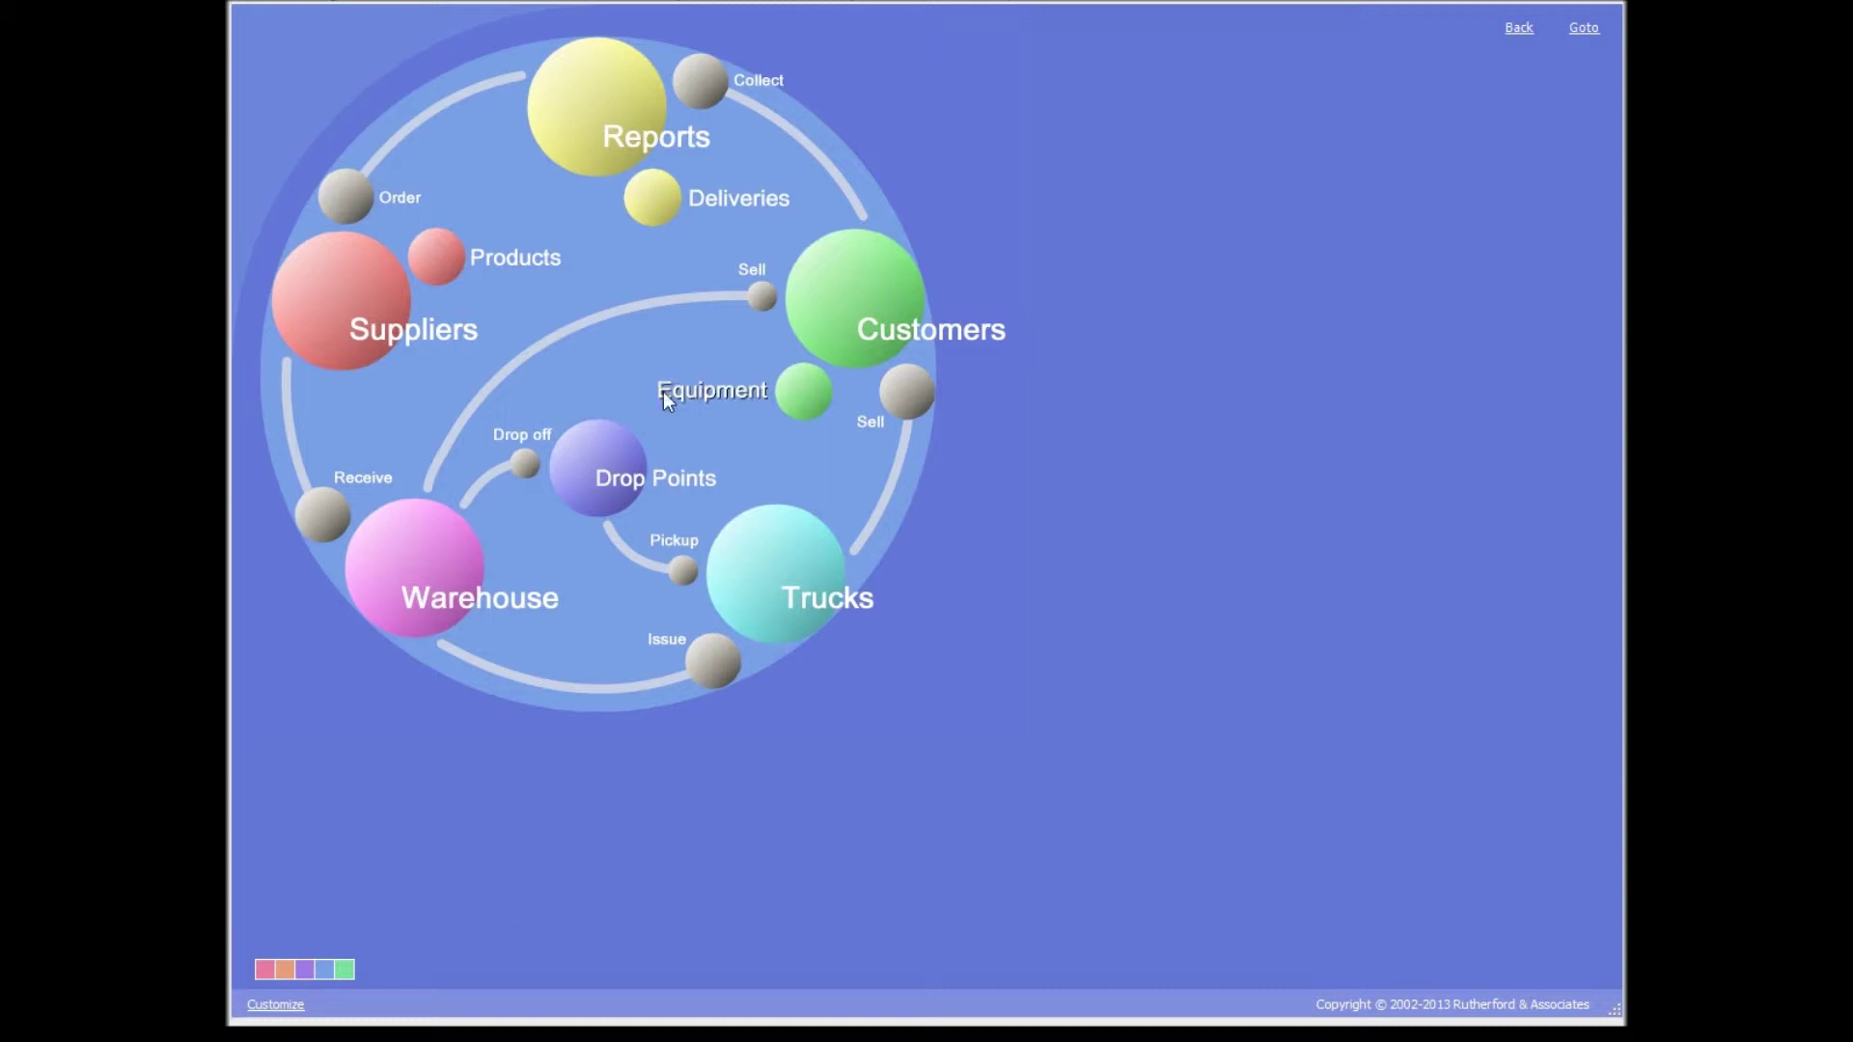
Create and save a payment central batch type named "Batch 2" with record number 5
left_click(433, 5)
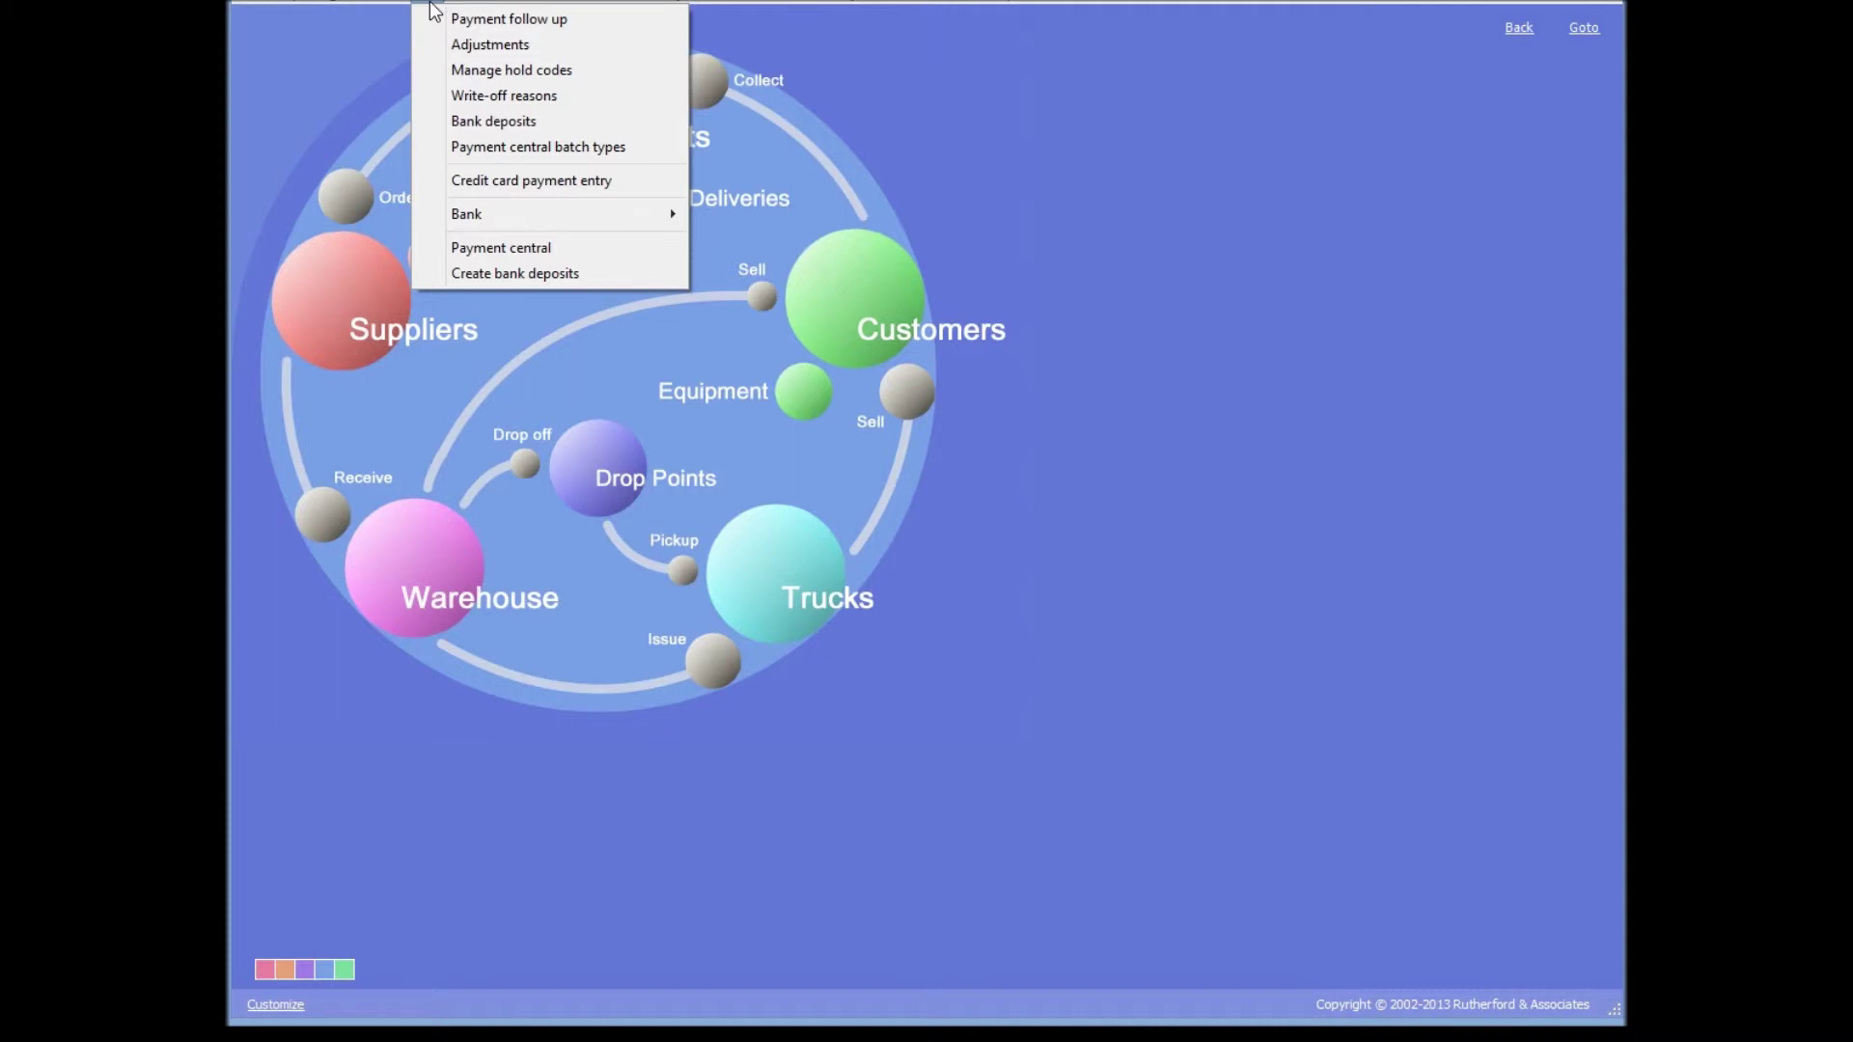
left_click(518, 150)
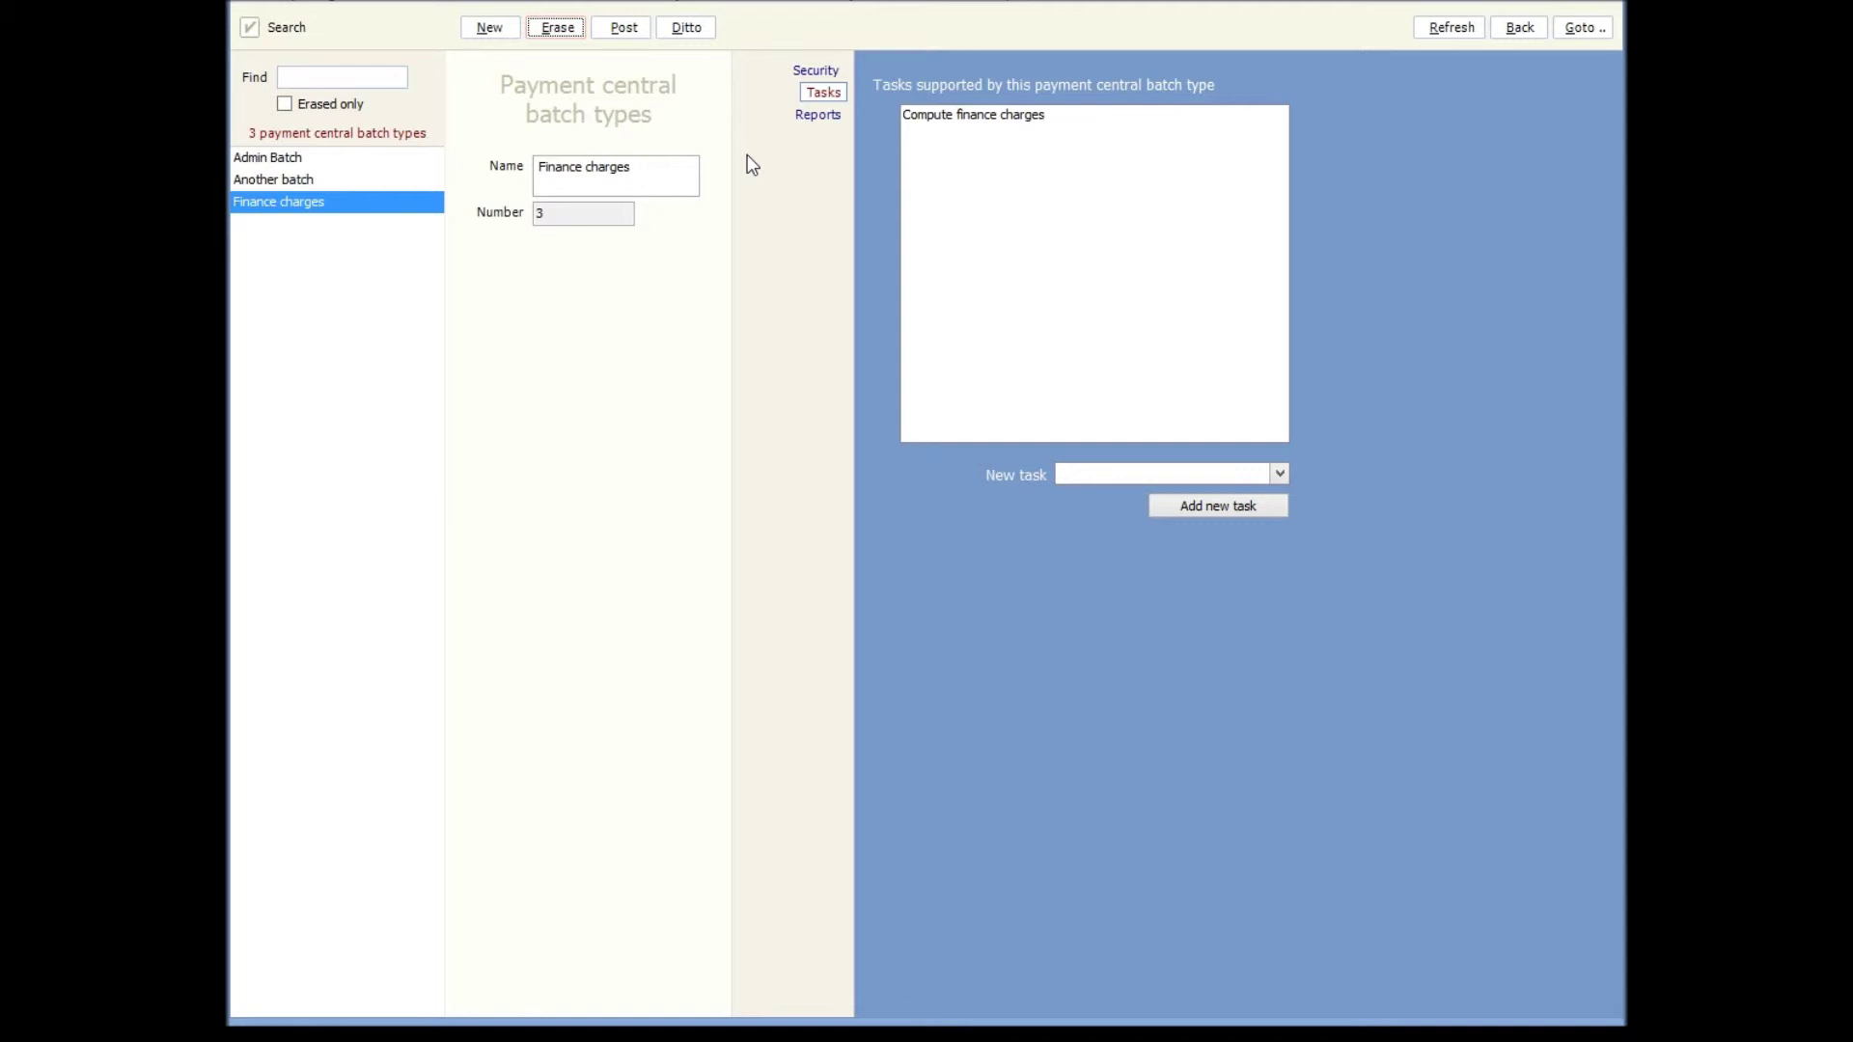
left_click(492, 29)
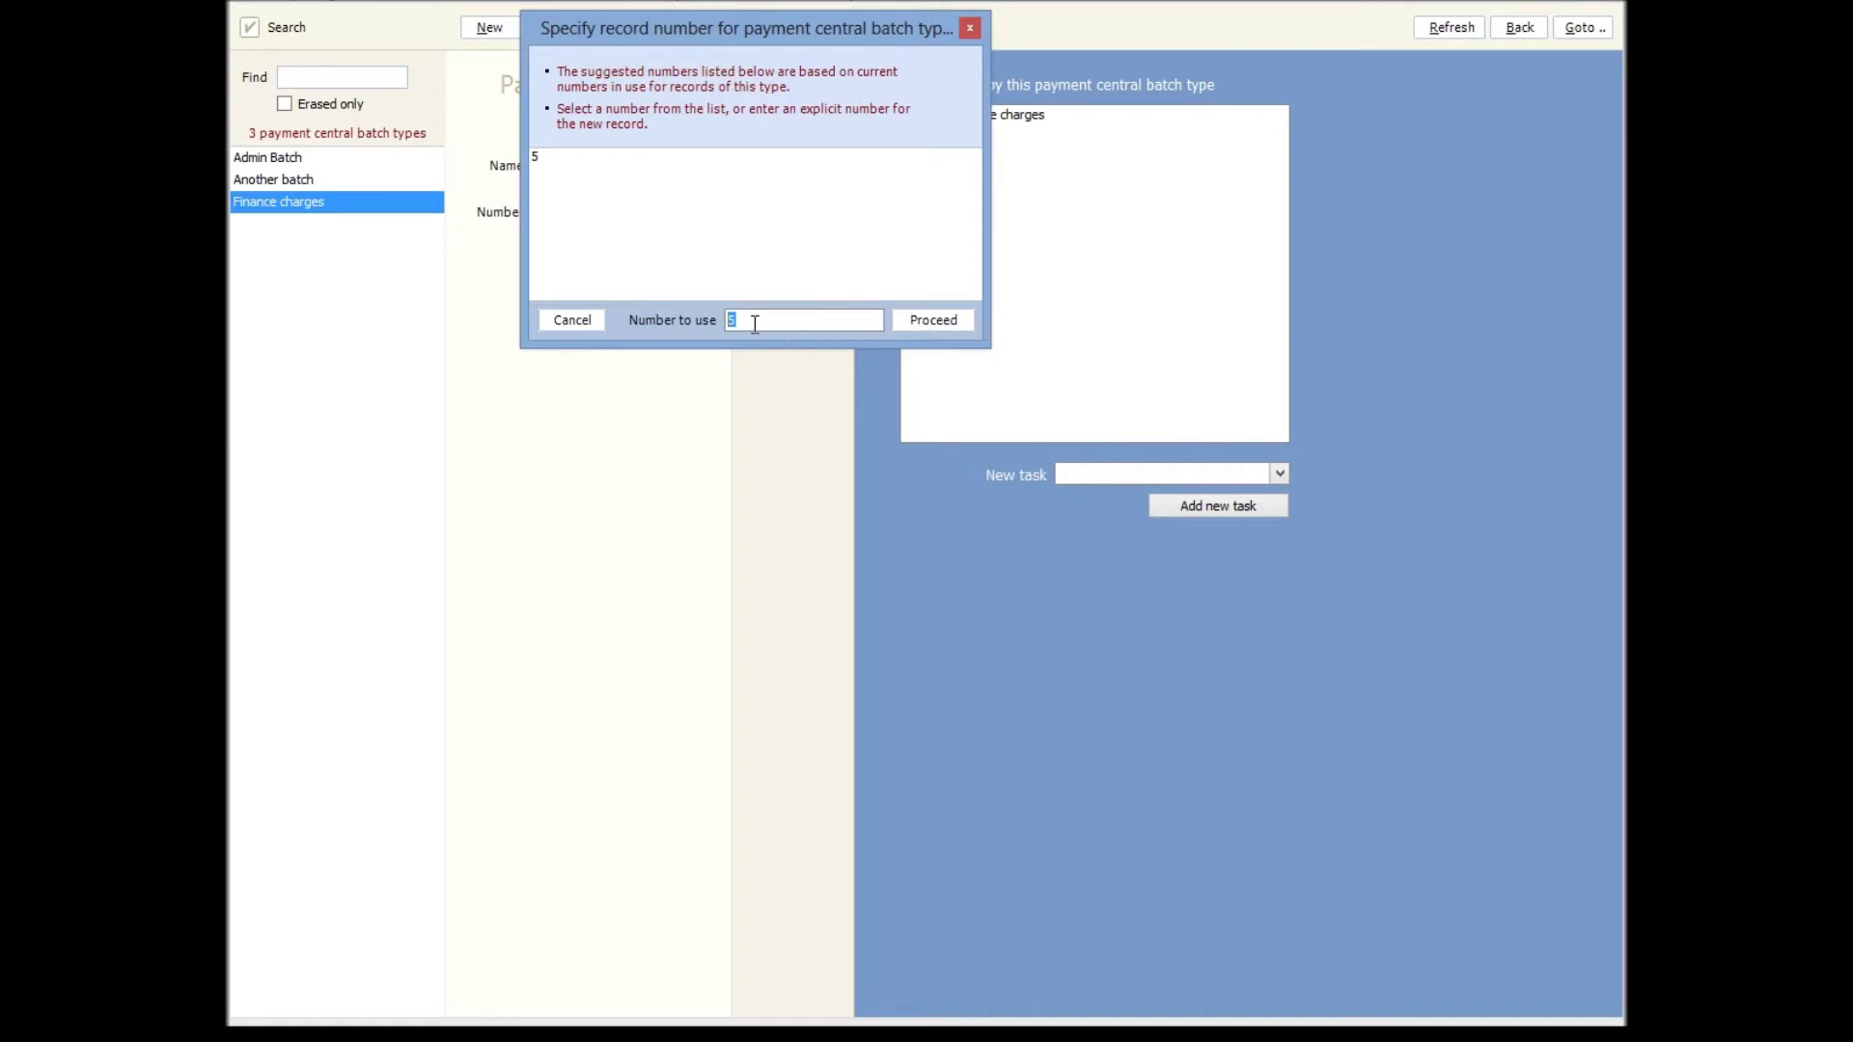
left_click(932, 323)
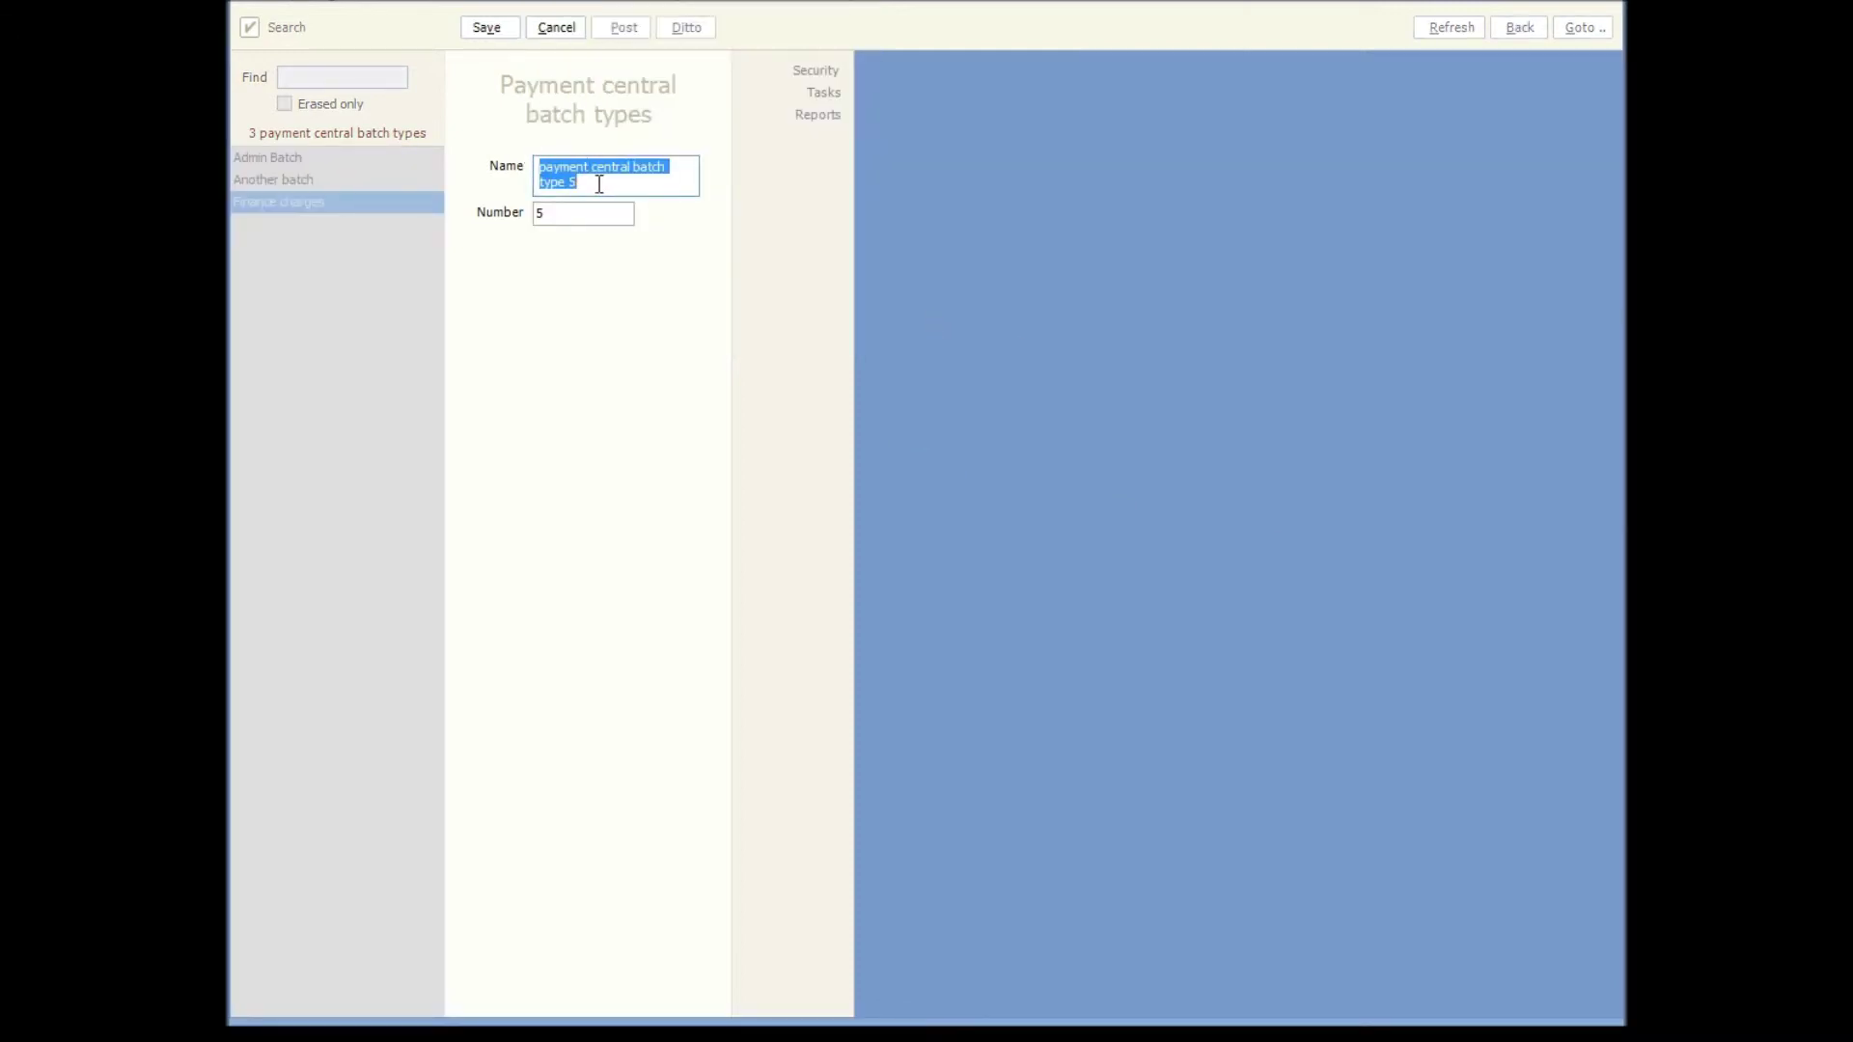
type("Batch 2")
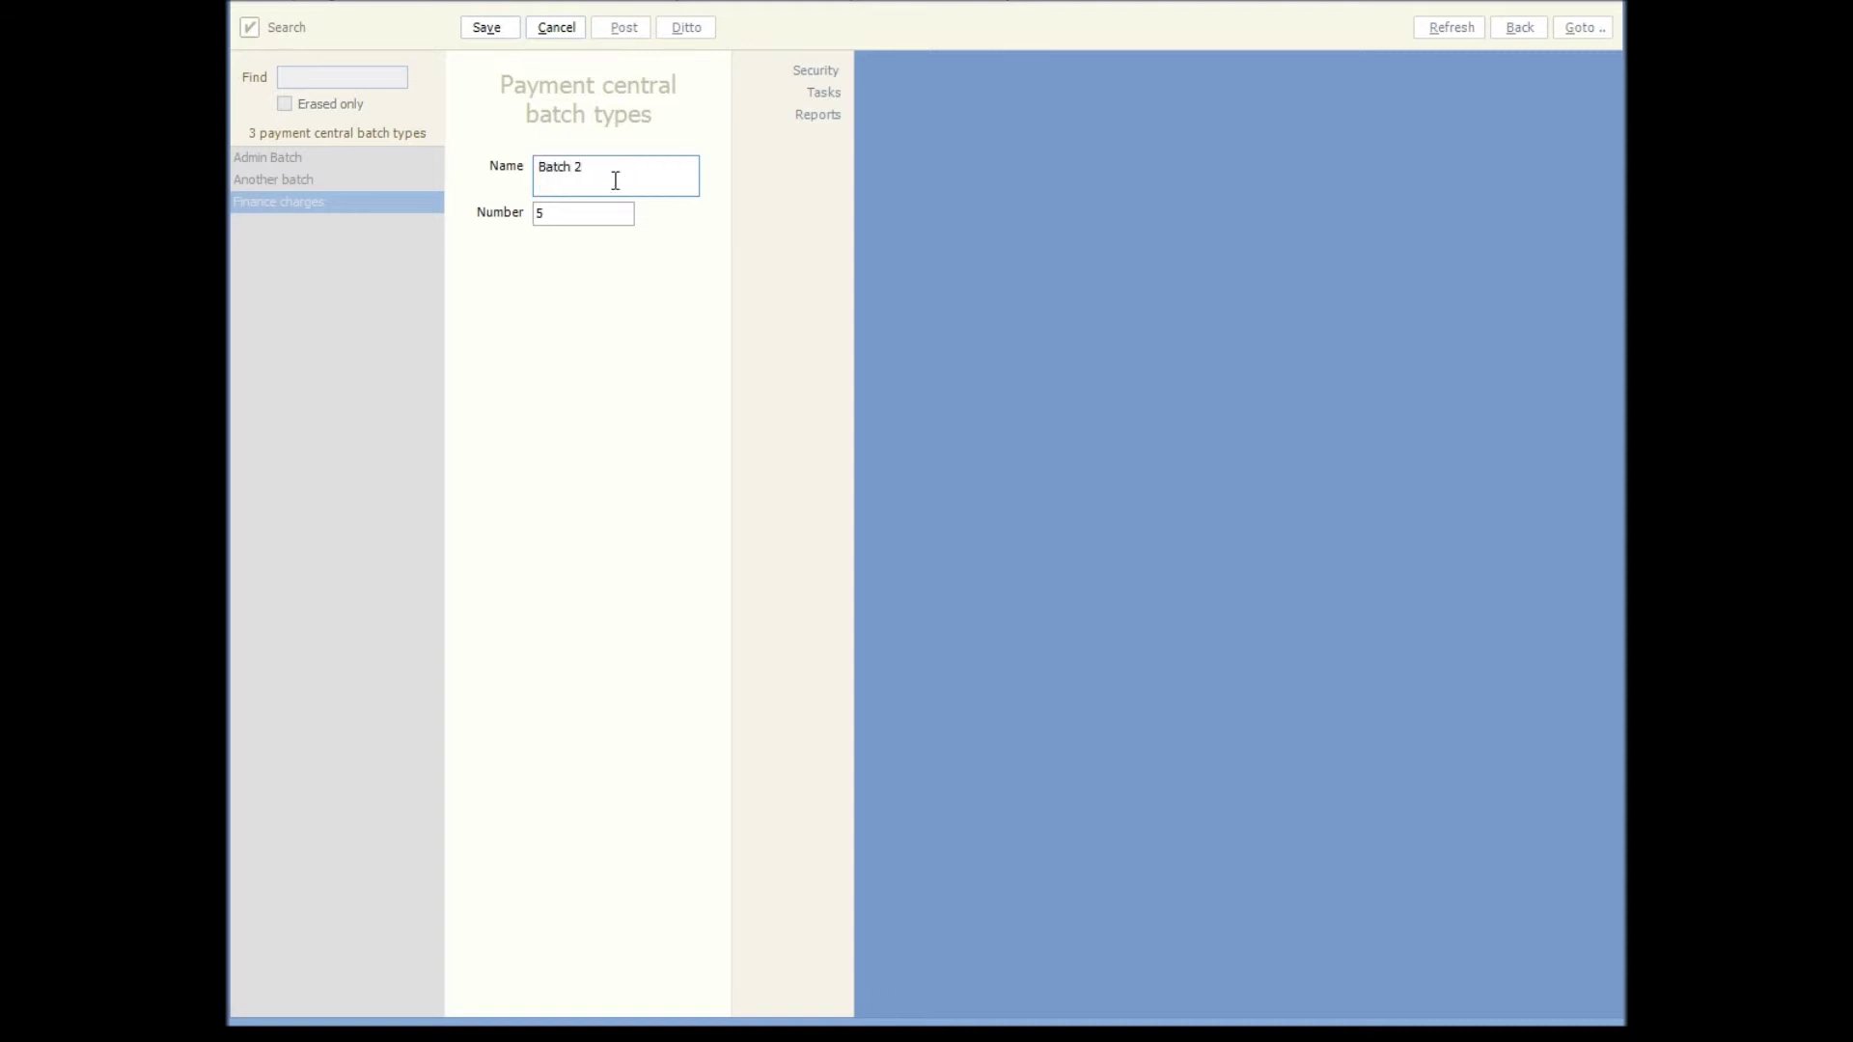
left_click(492, 29)
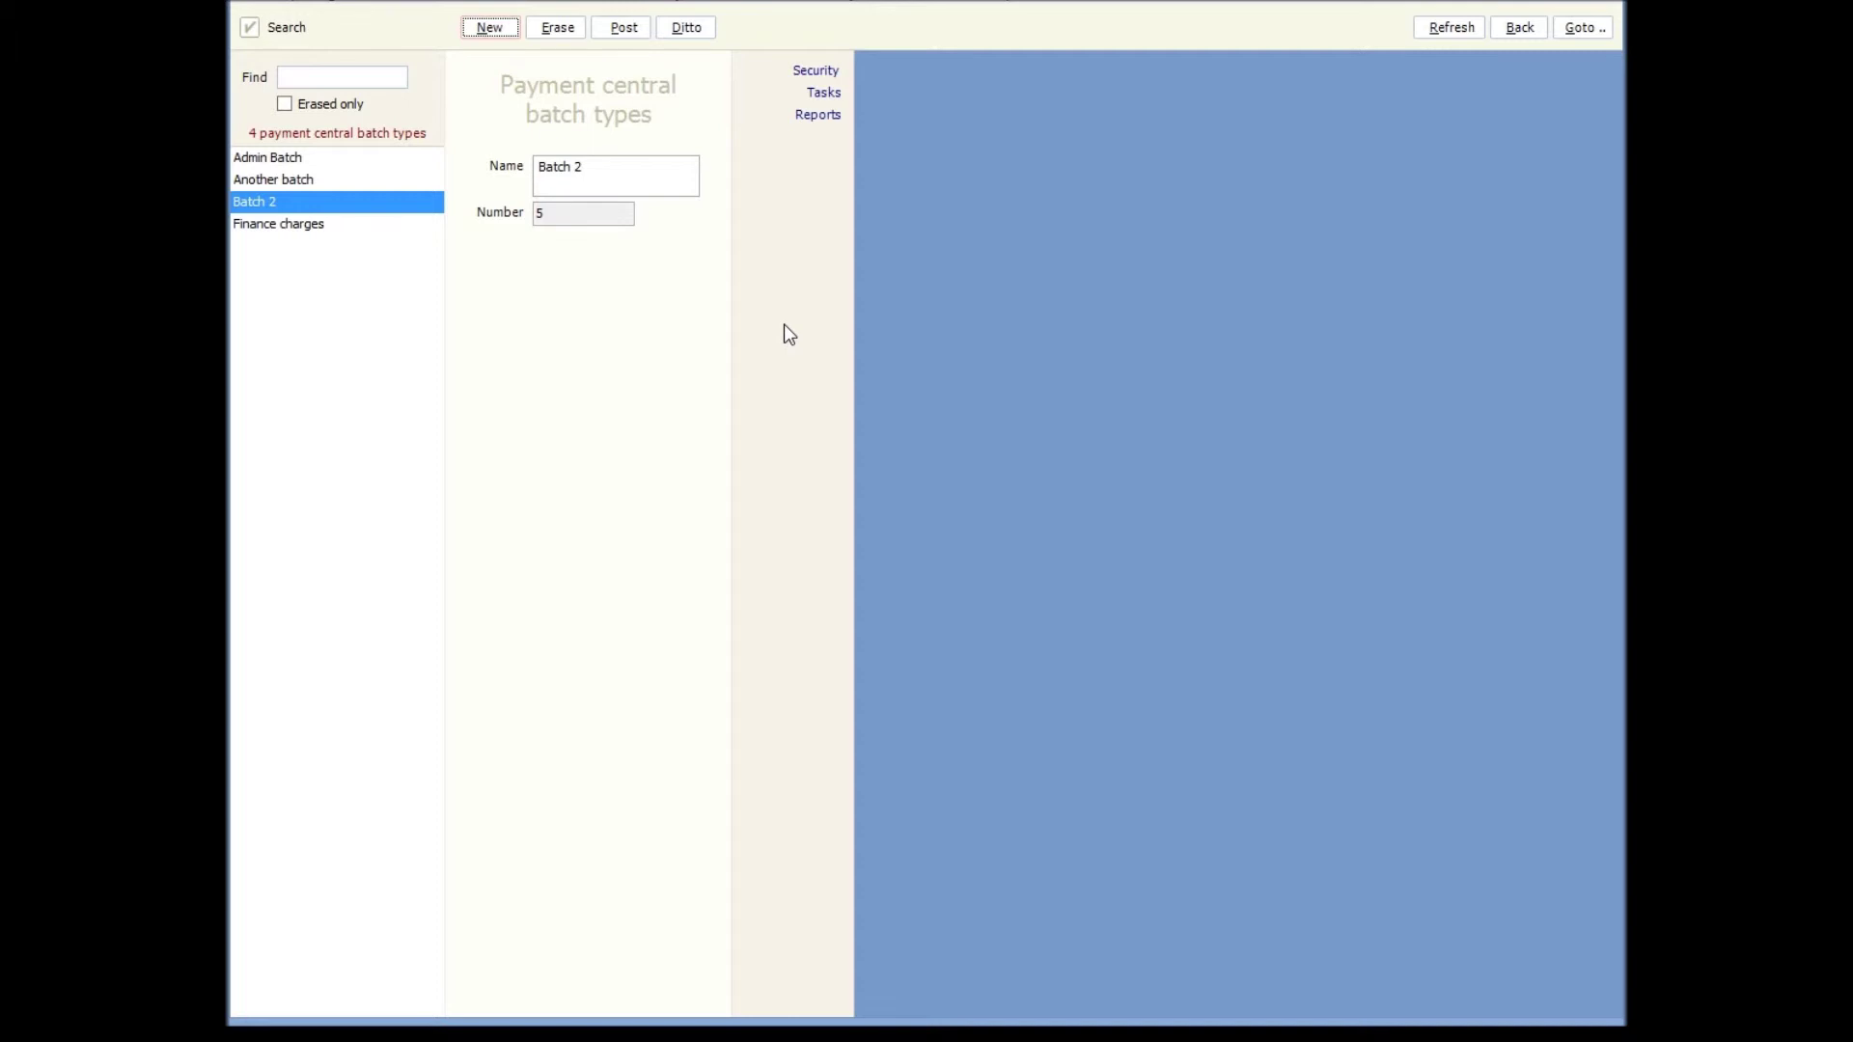
Add the tasks Enter checks, Enter EFT payments, Enter credit card payments and Enter cash to the Batch 2 type
left_click(823, 92)
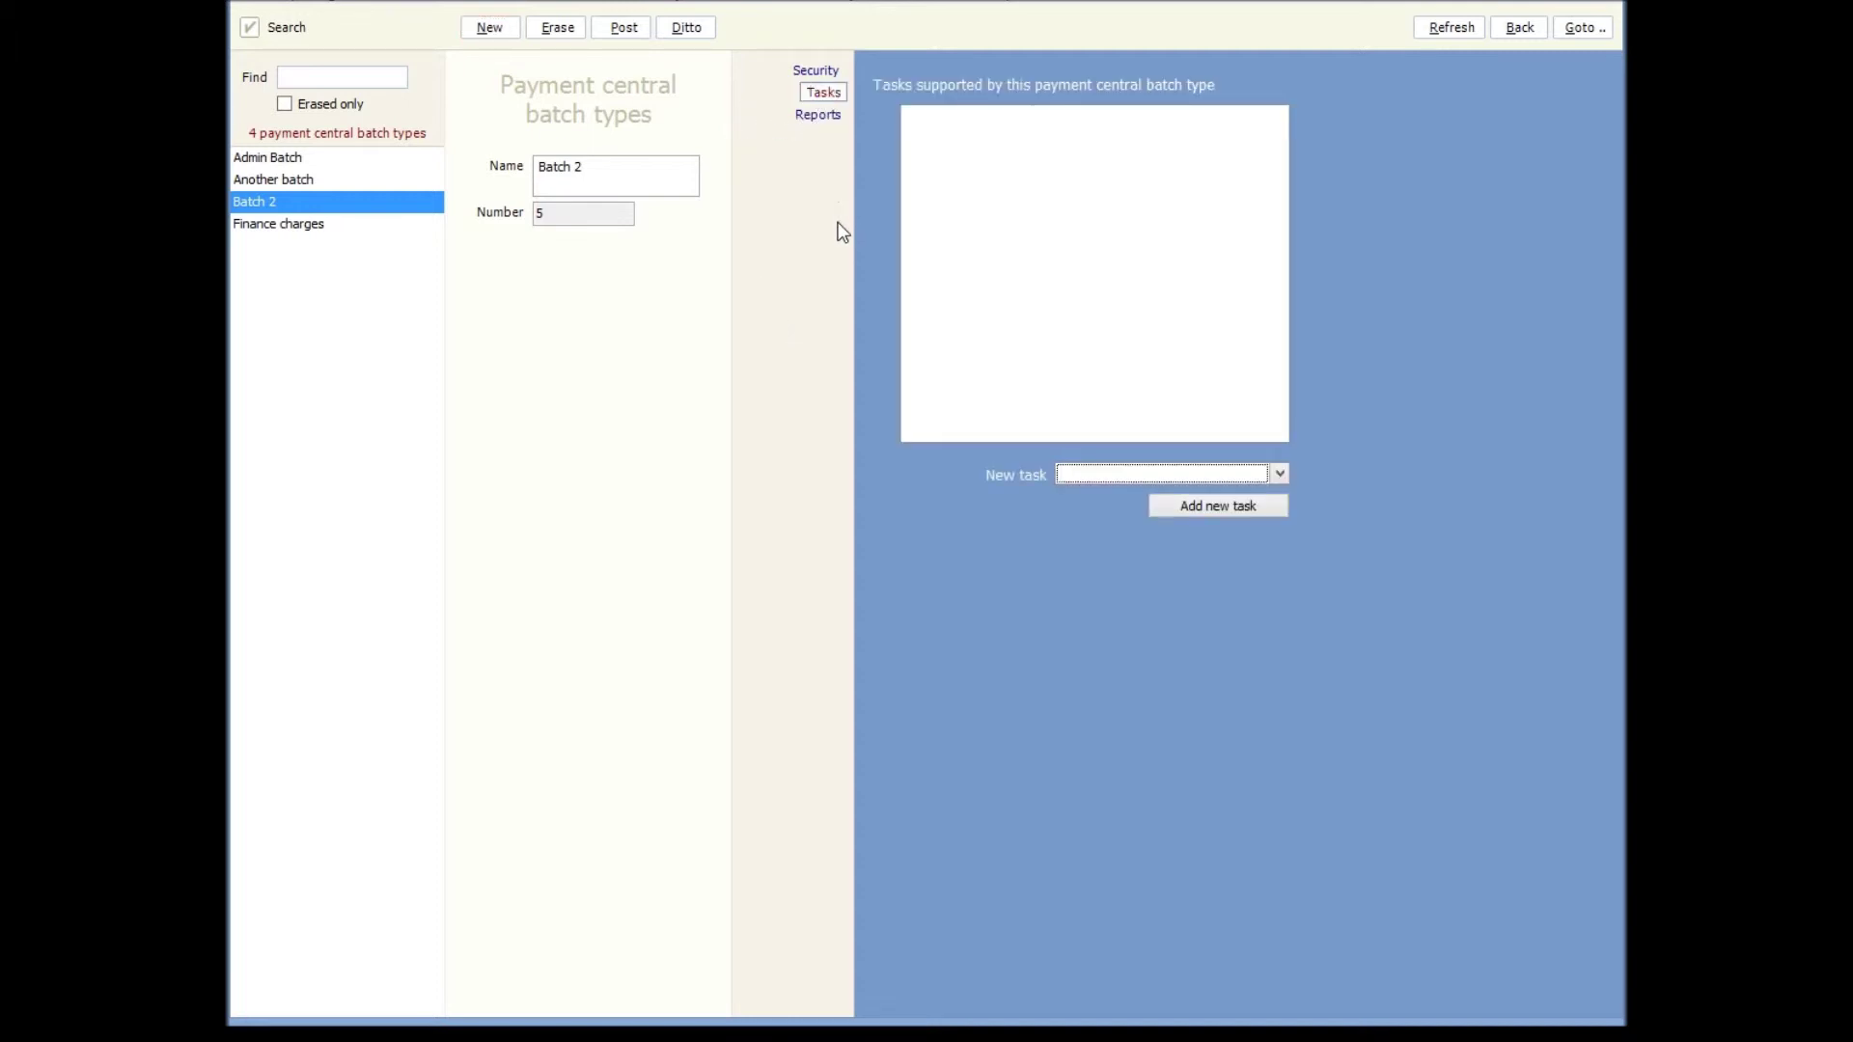
left_click(1280, 475)
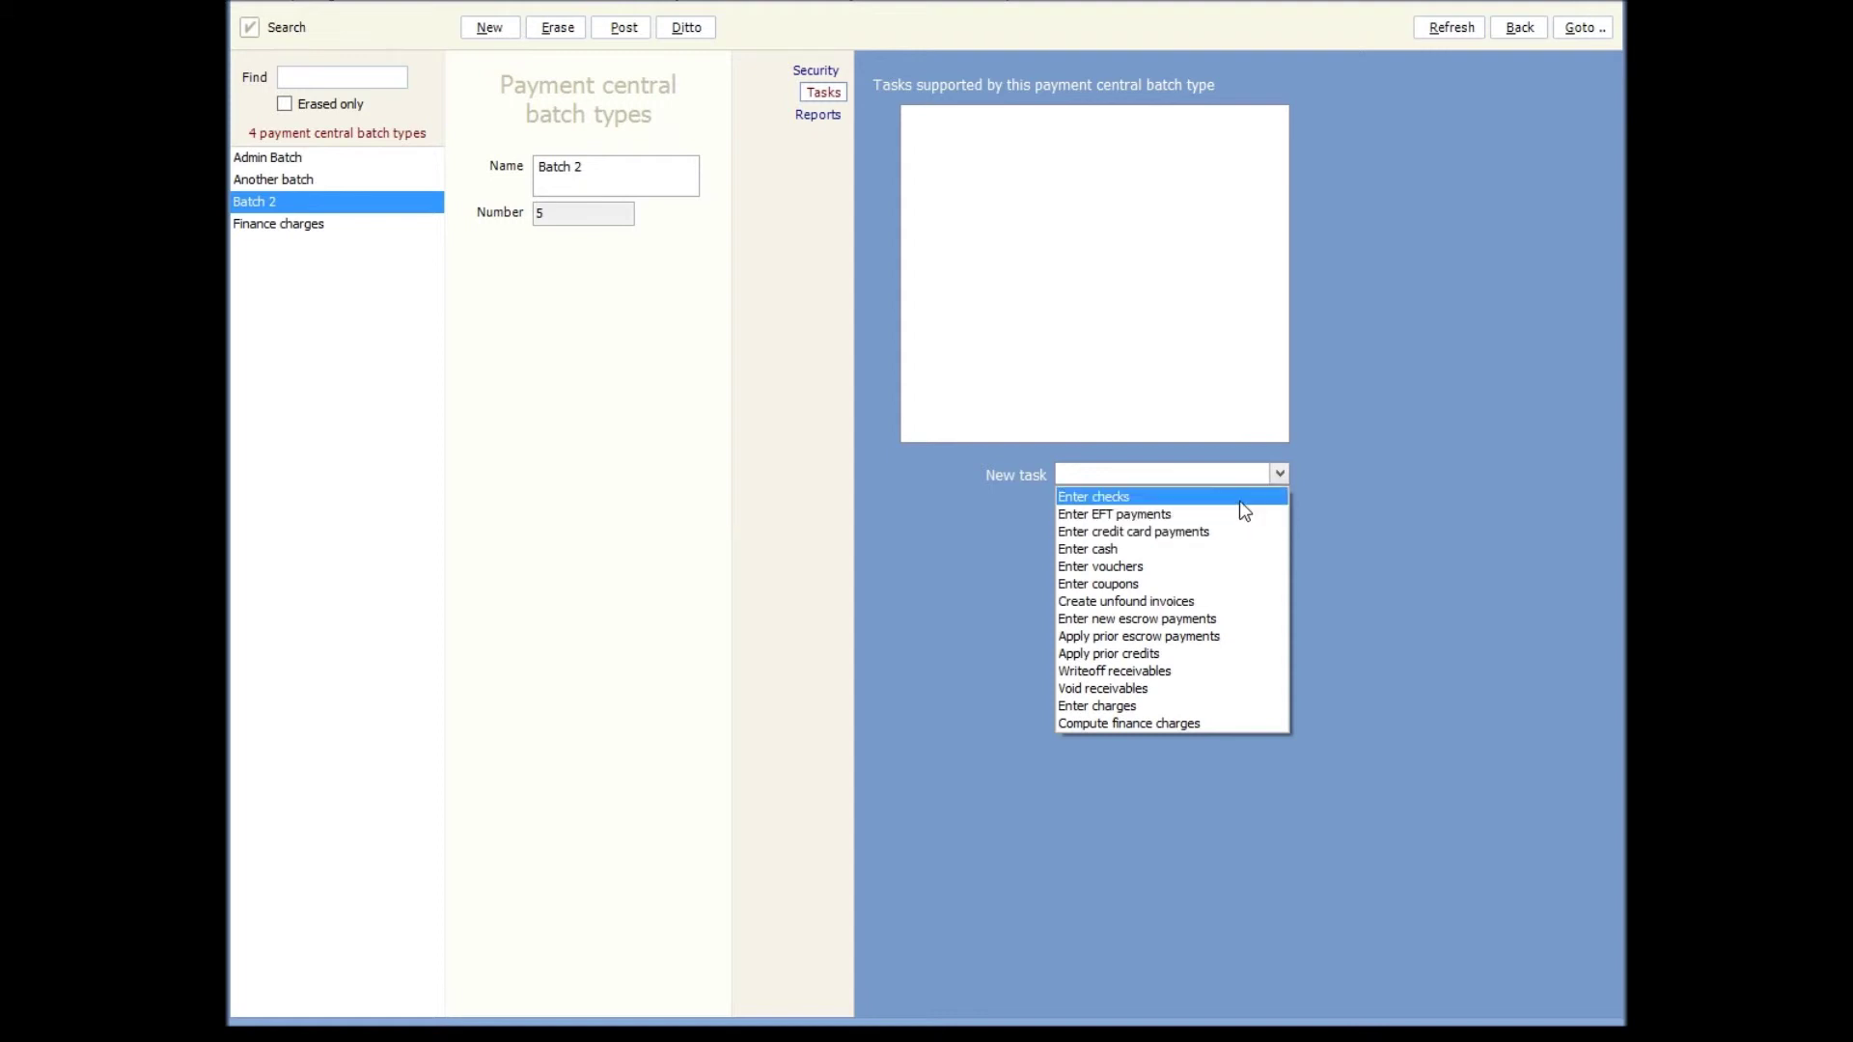
left_click(1239, 500)
left_click(1266, 506)
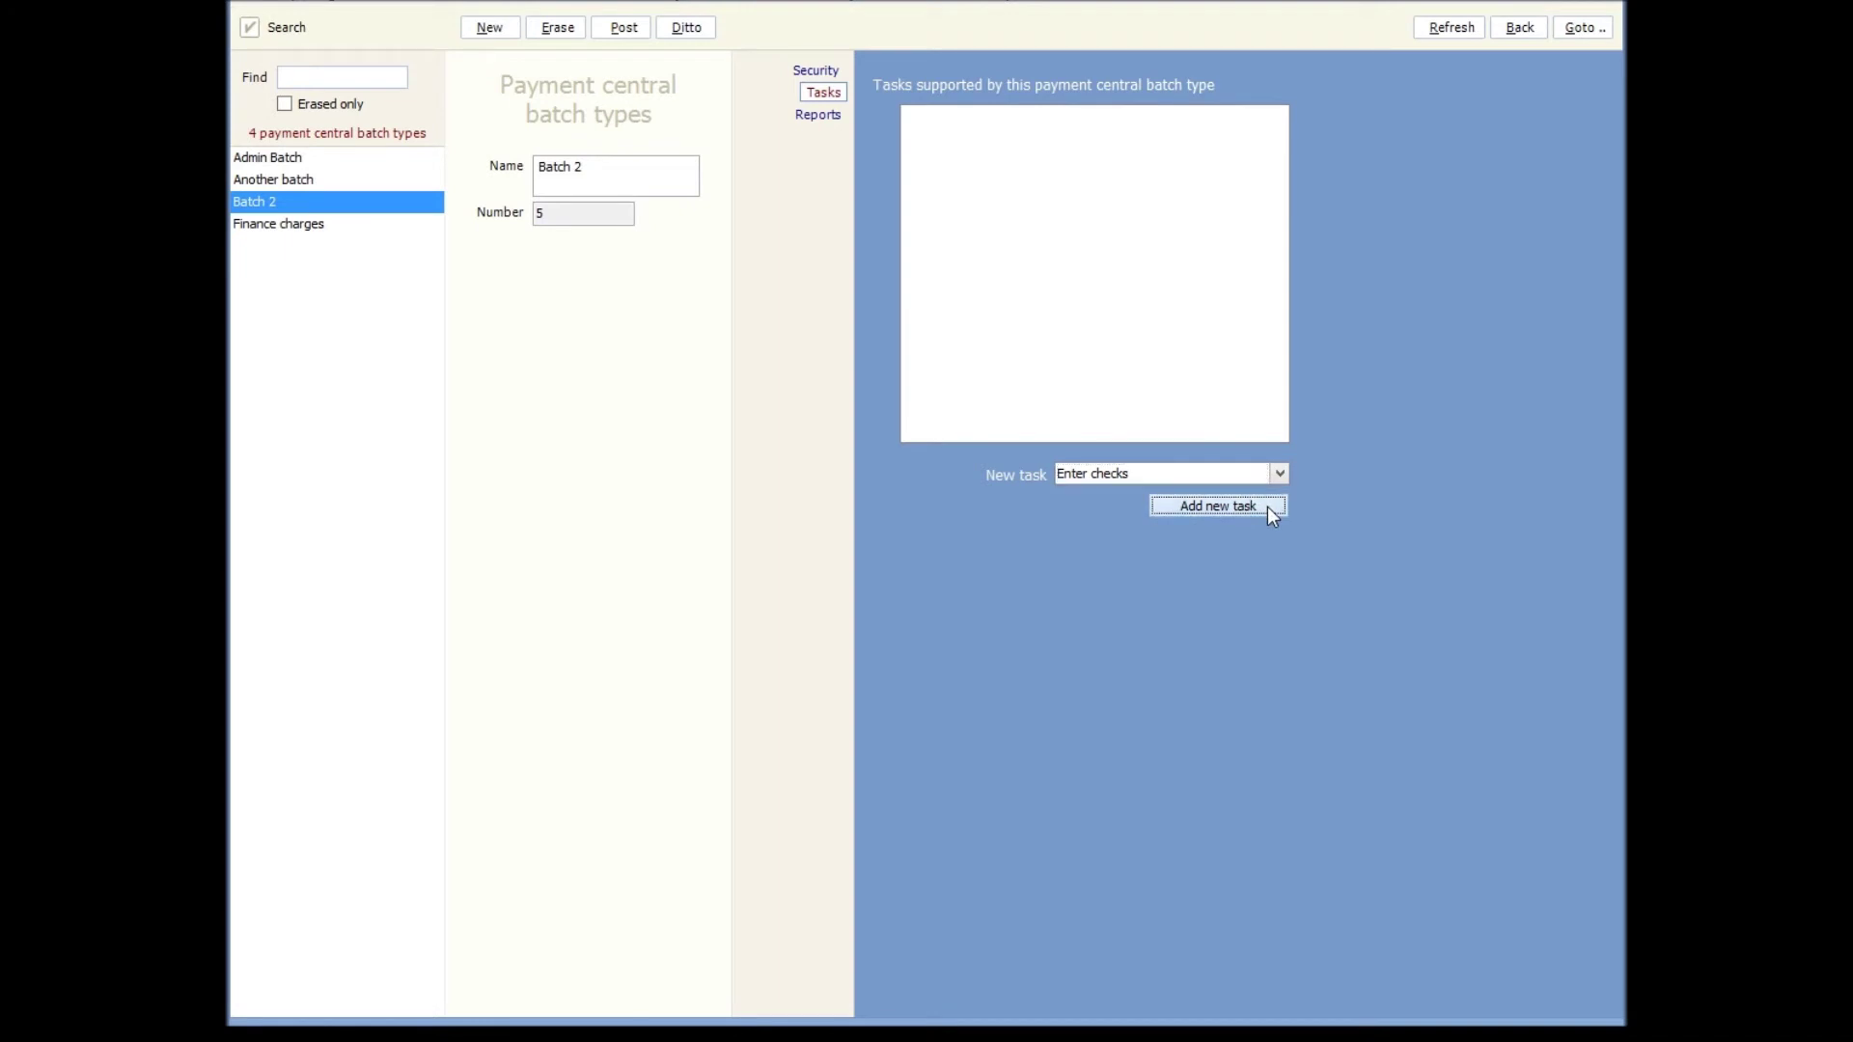
left_click(1267, 507)
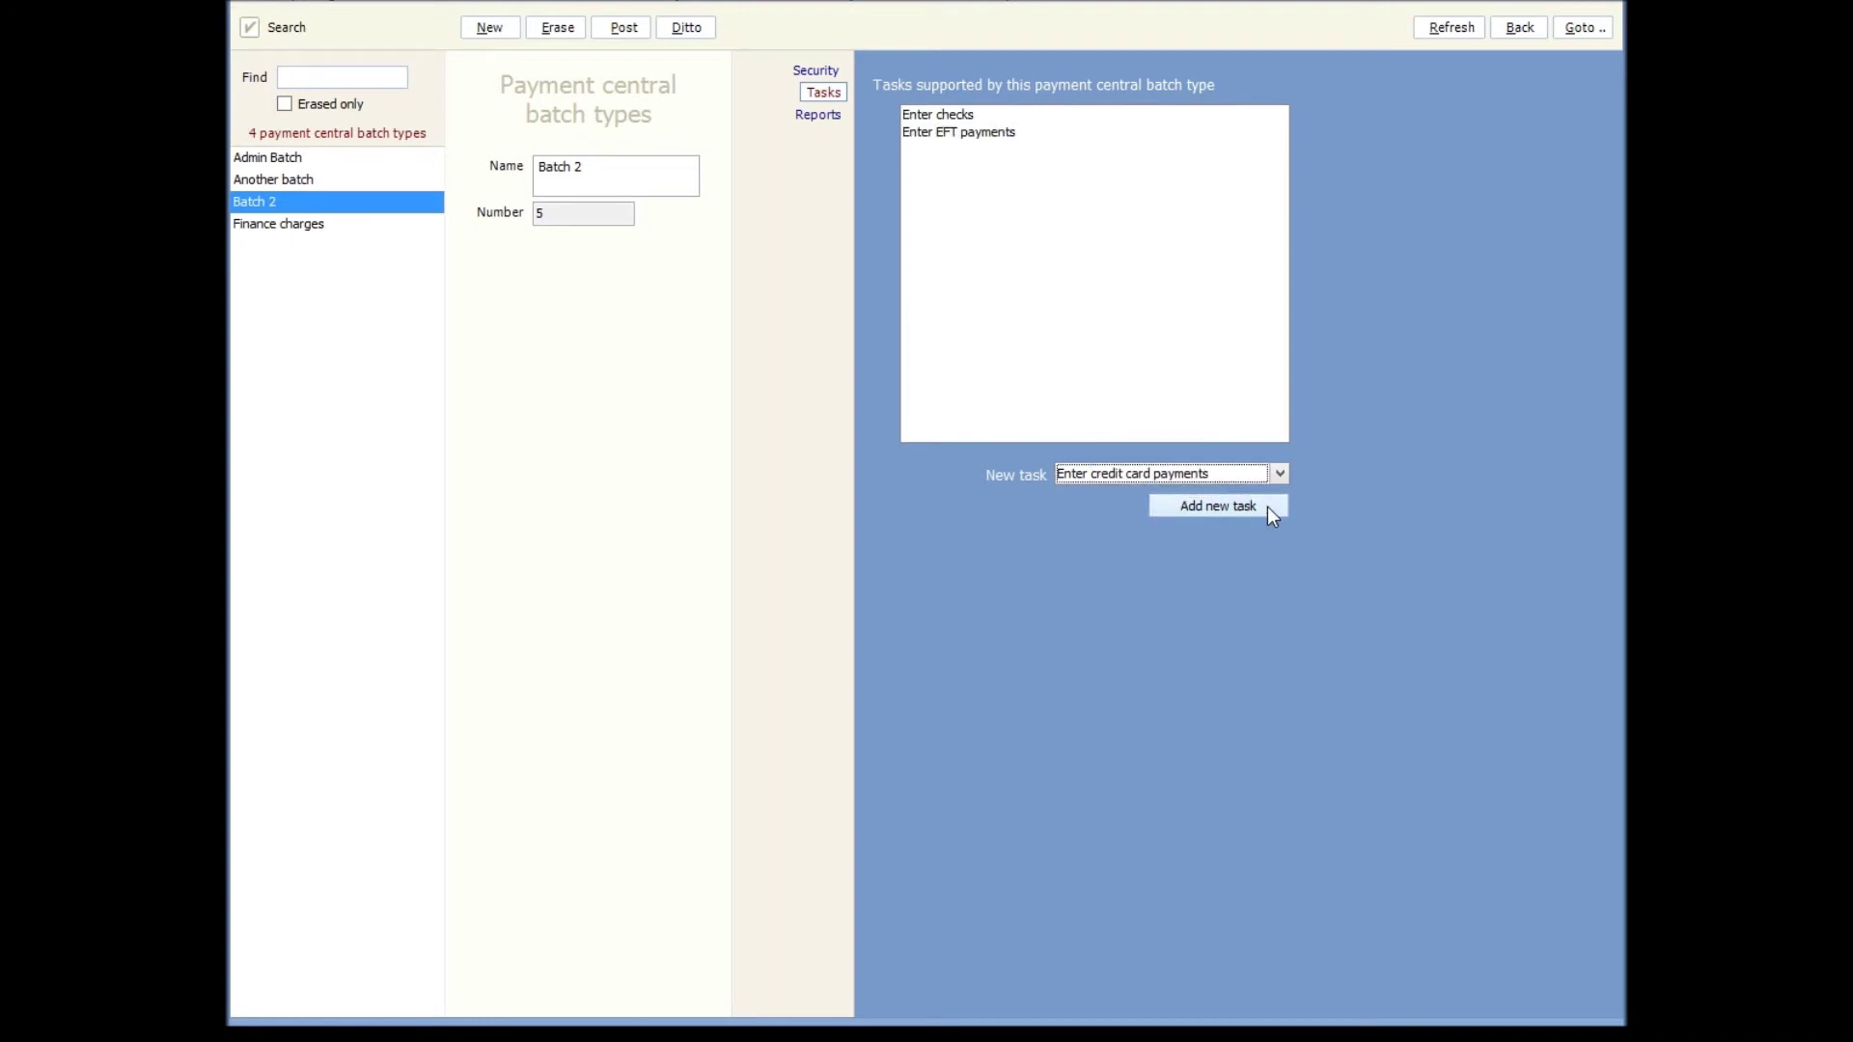
left_click(1266, 507)
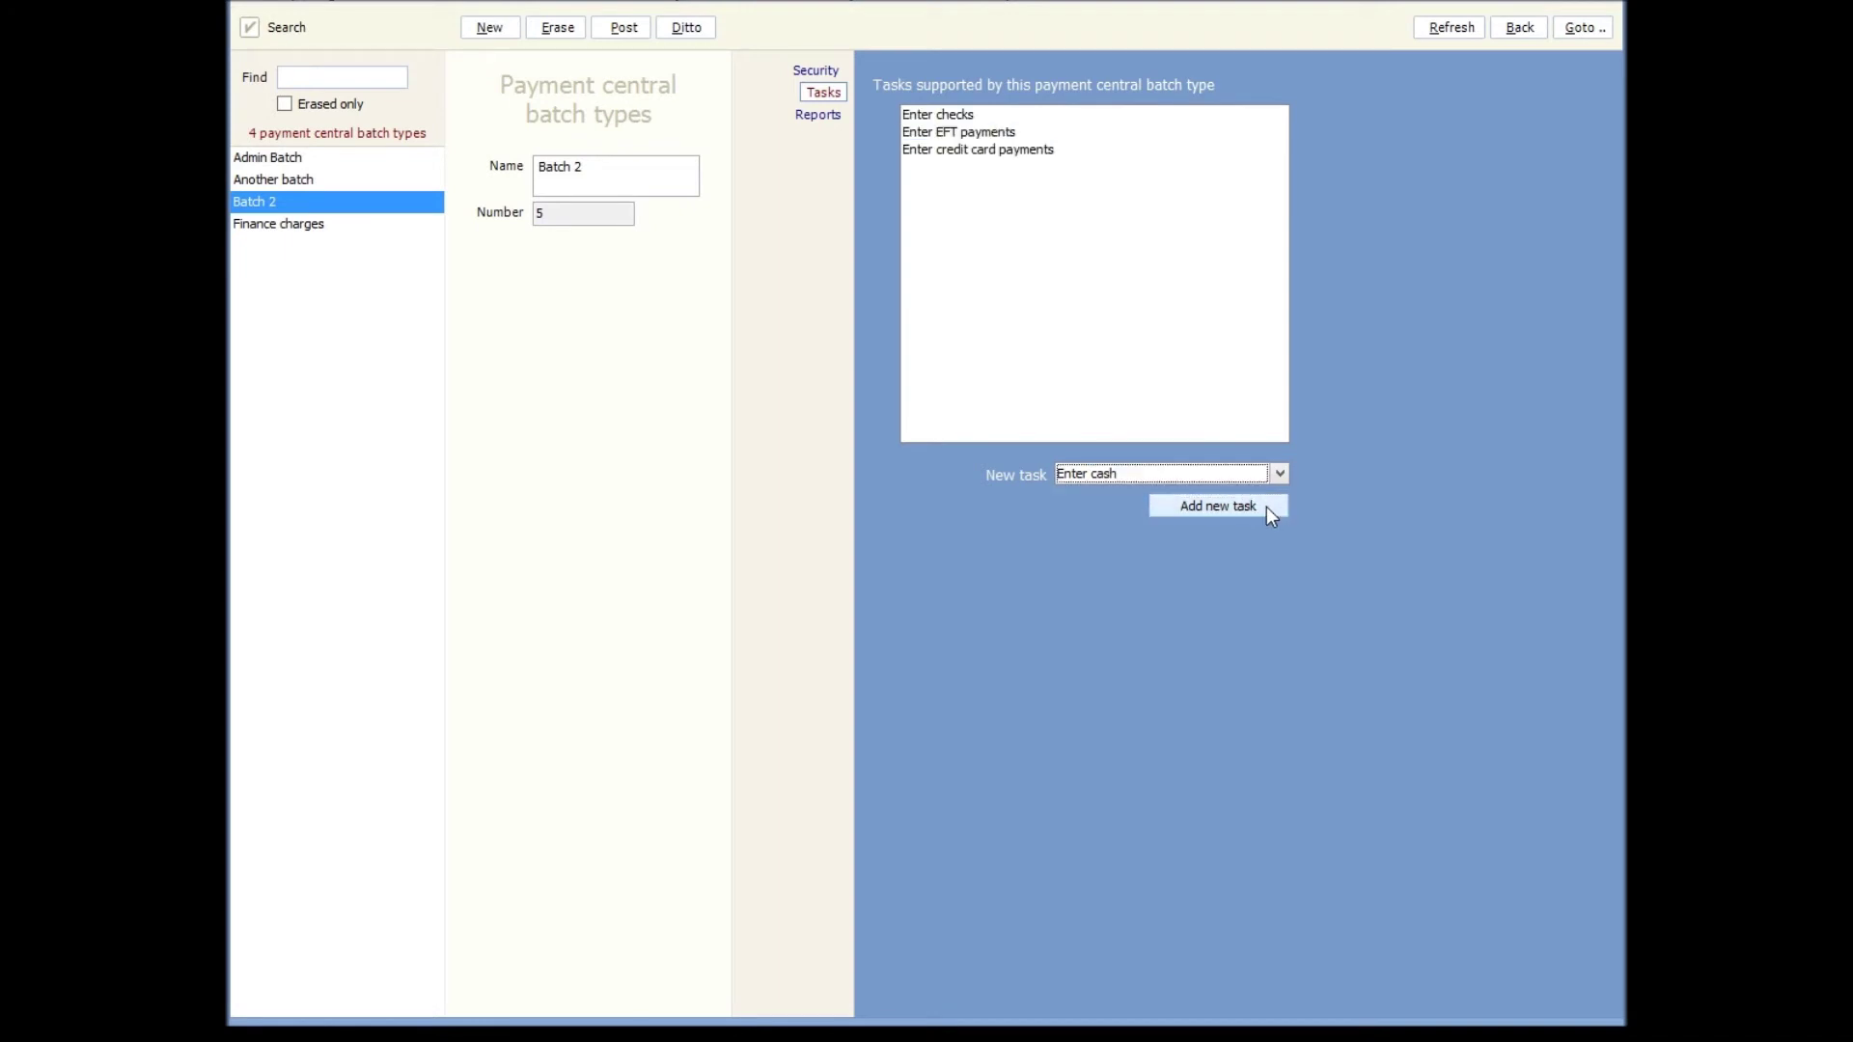
left_click(1266, 507)
Add the Writeoff receivables and Void receivables tasks to Batch 2 and post the record
left_click(1276, 477)
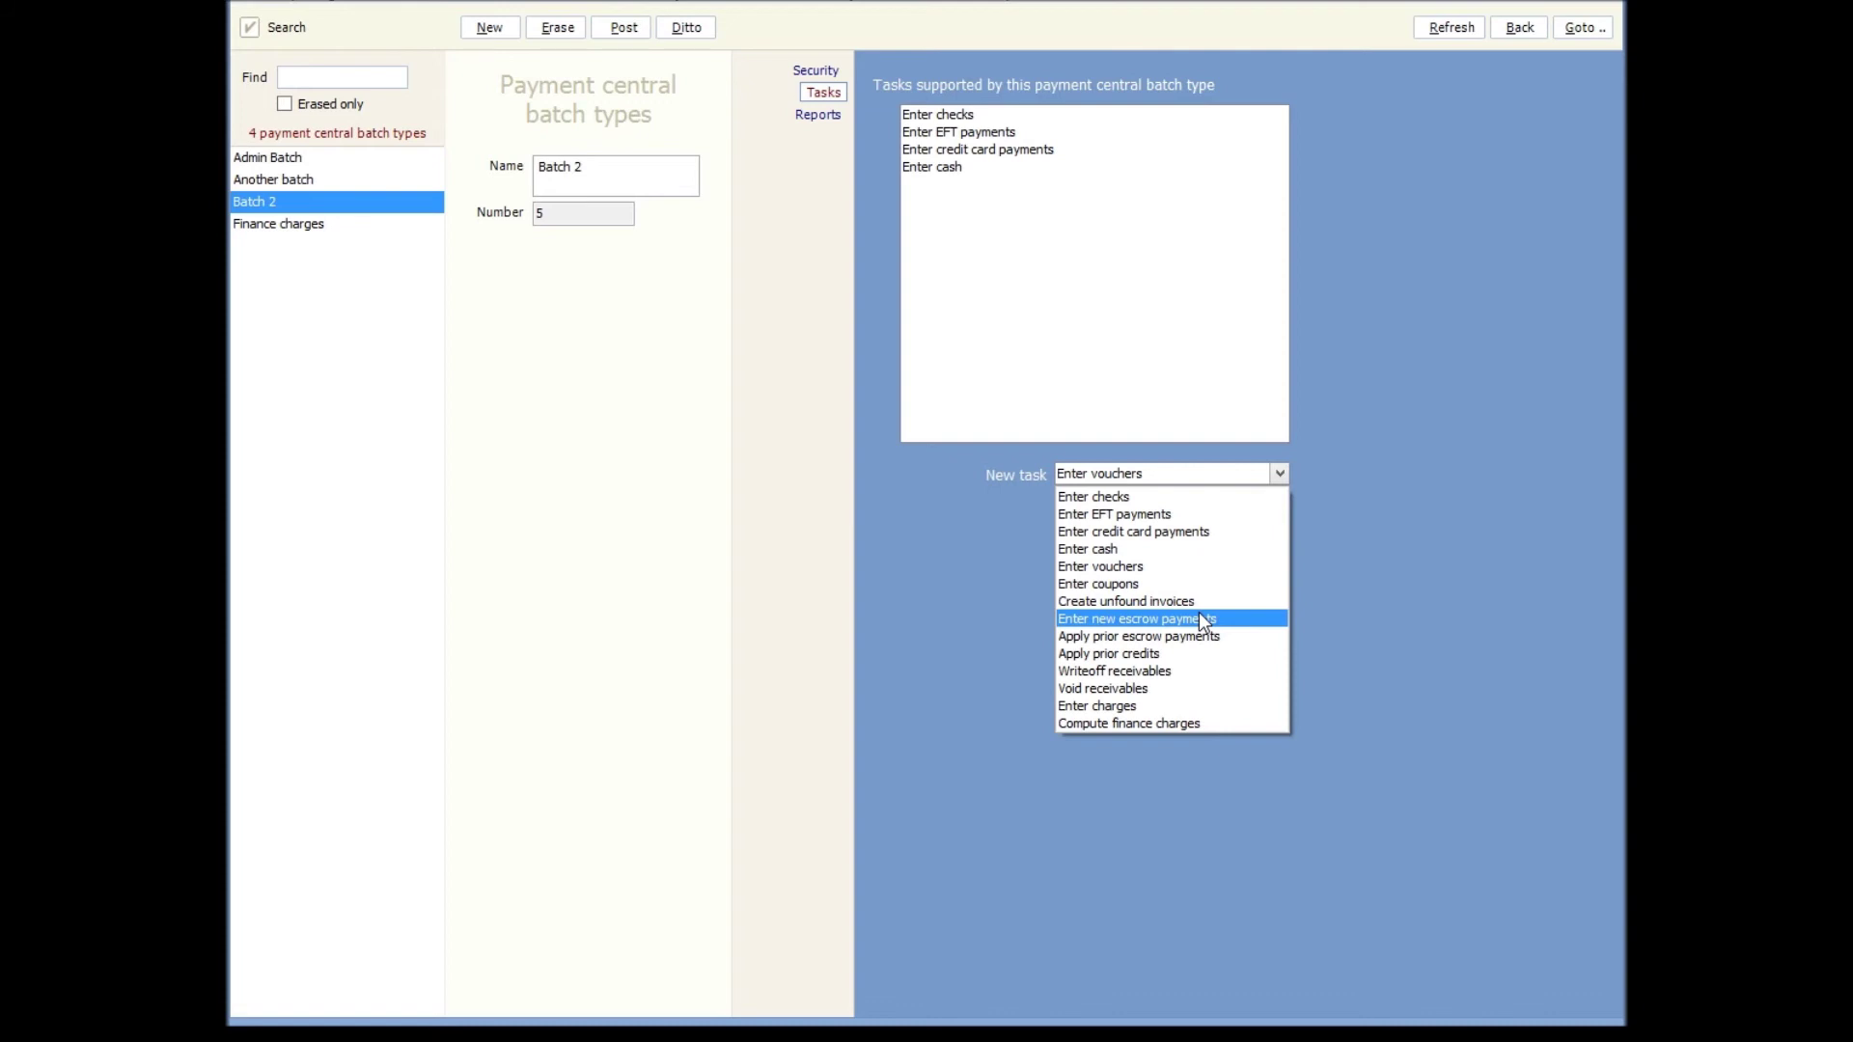
left_click(1166, 670)
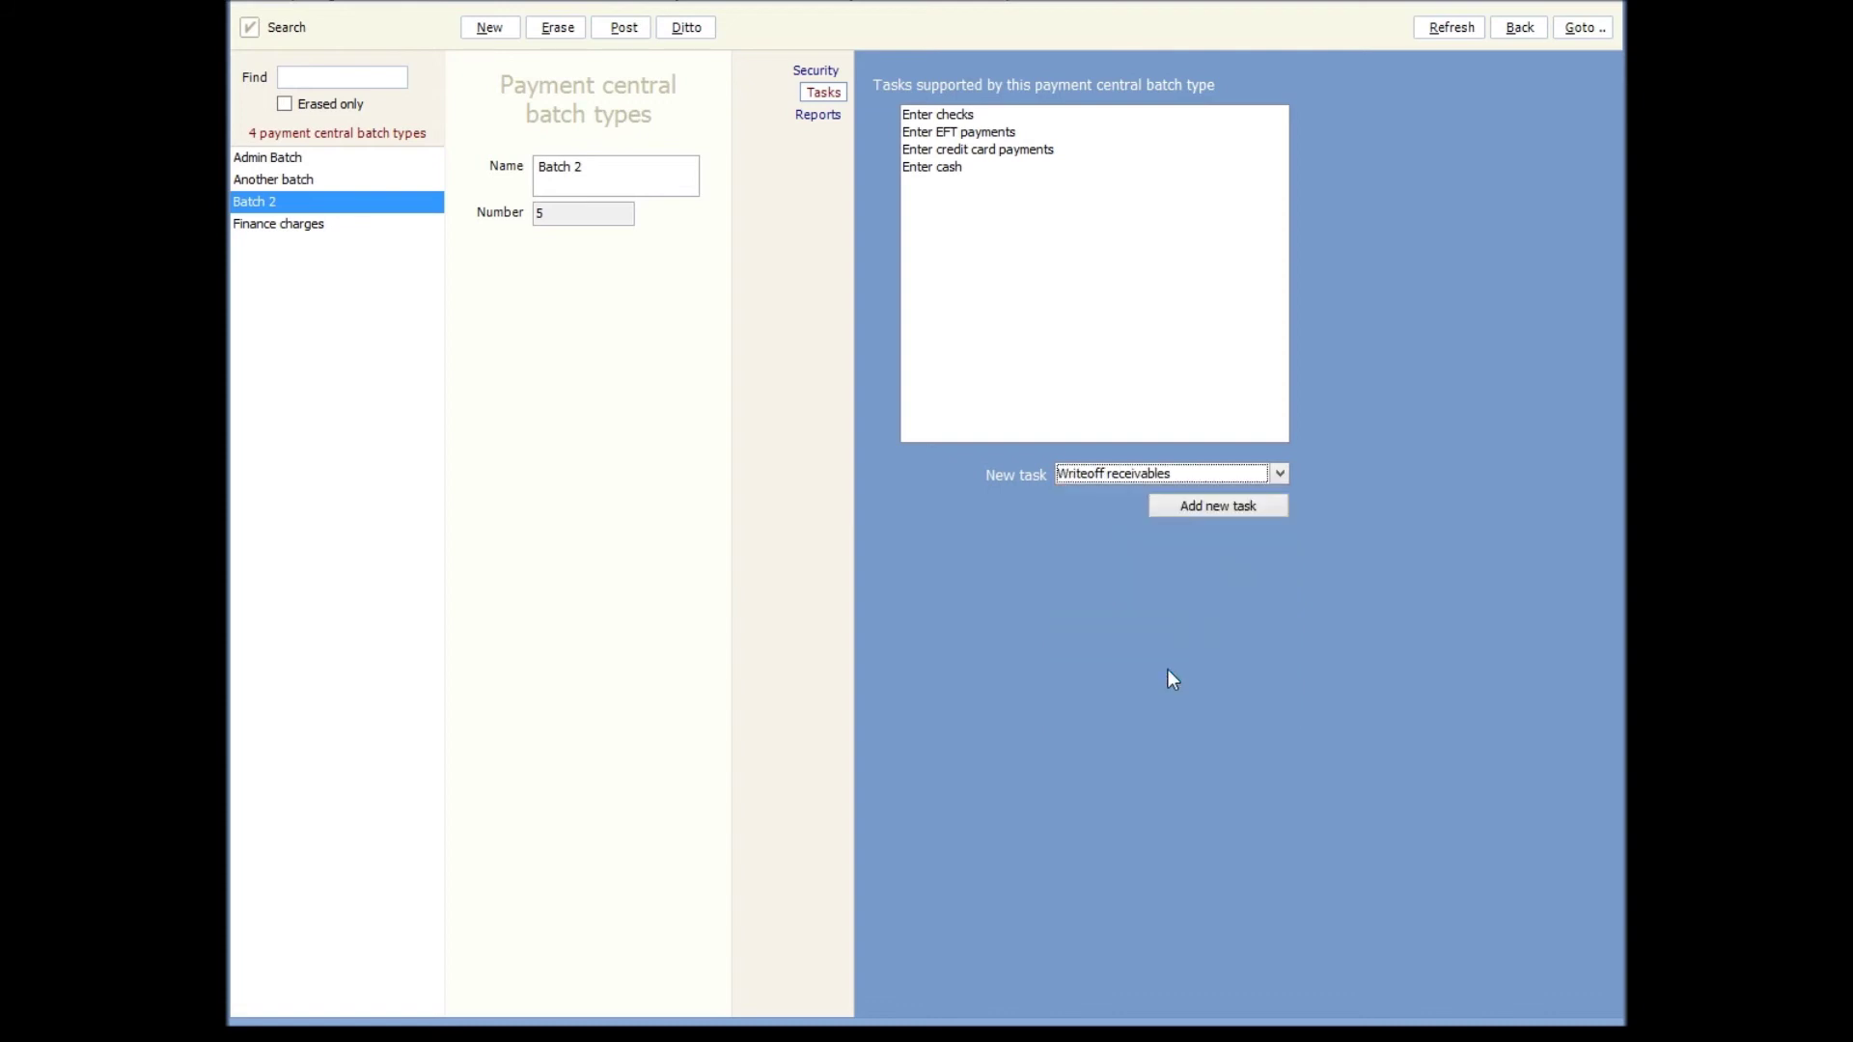
left_click(1268, 506)
left_click(1268, 505)
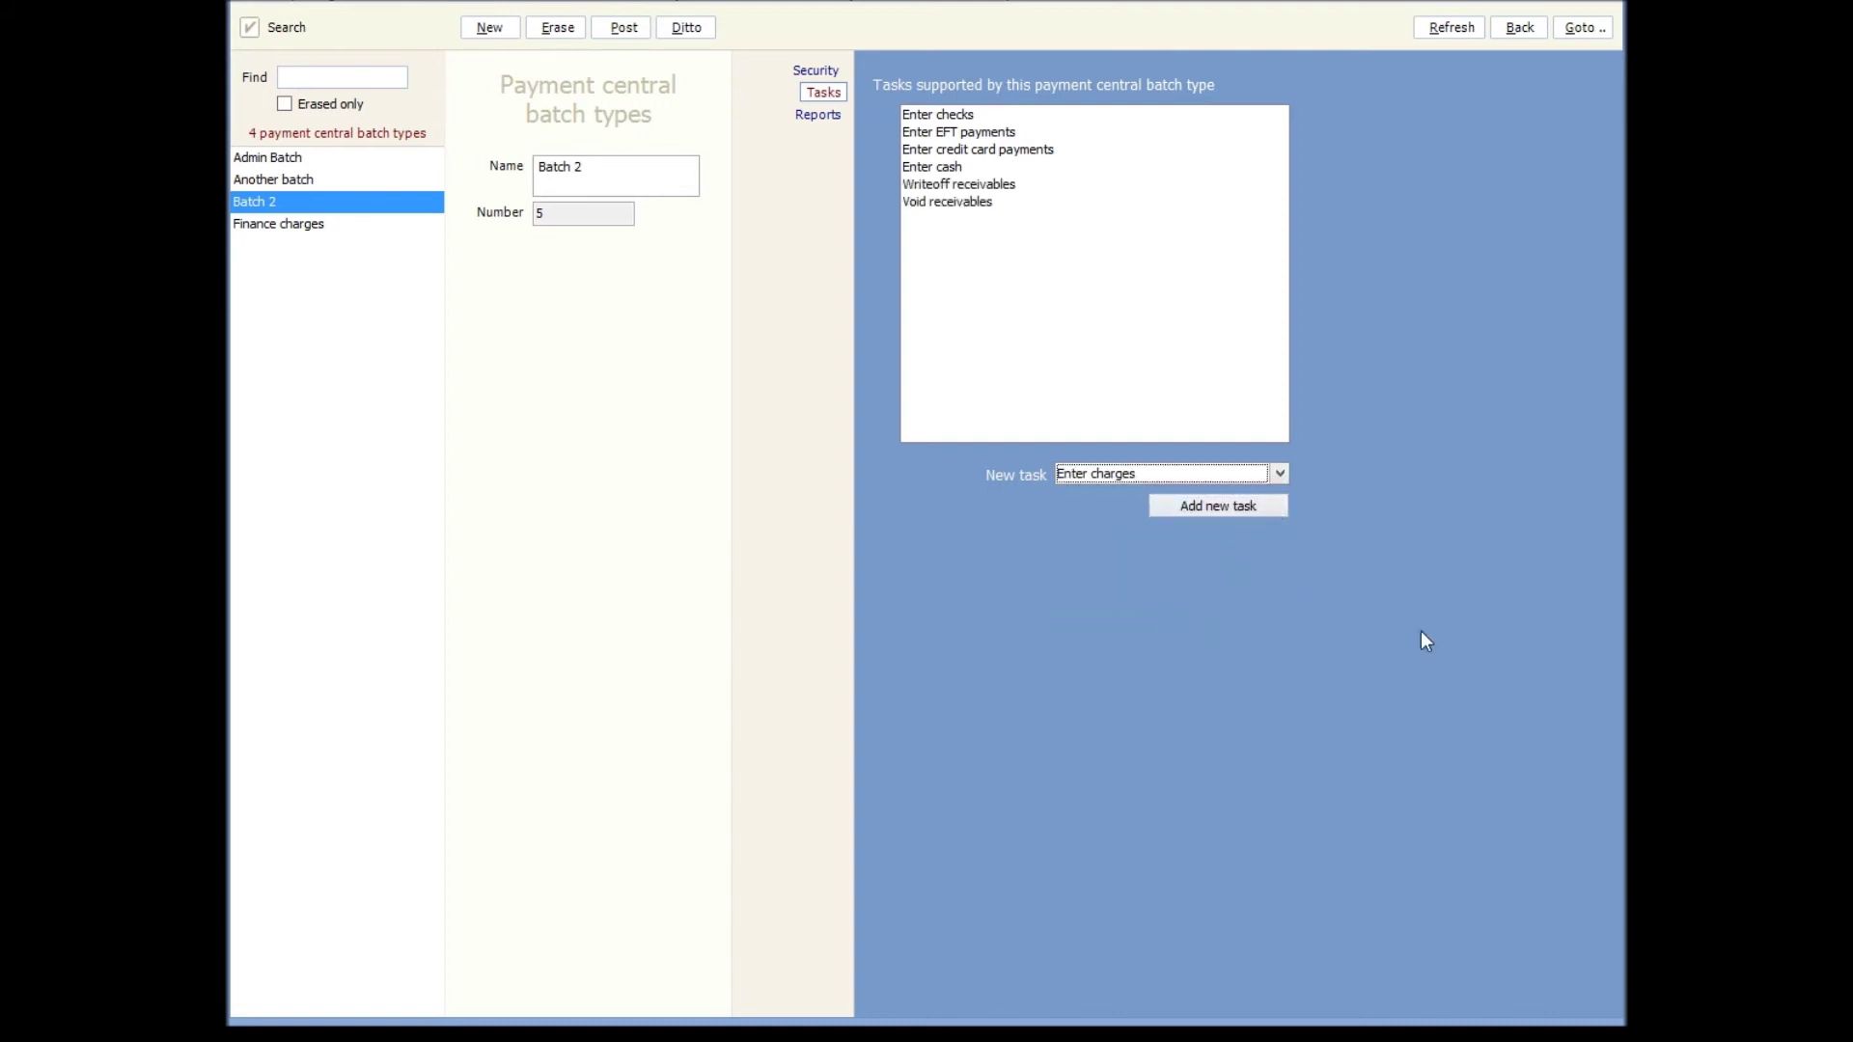
left_click(622, 29)
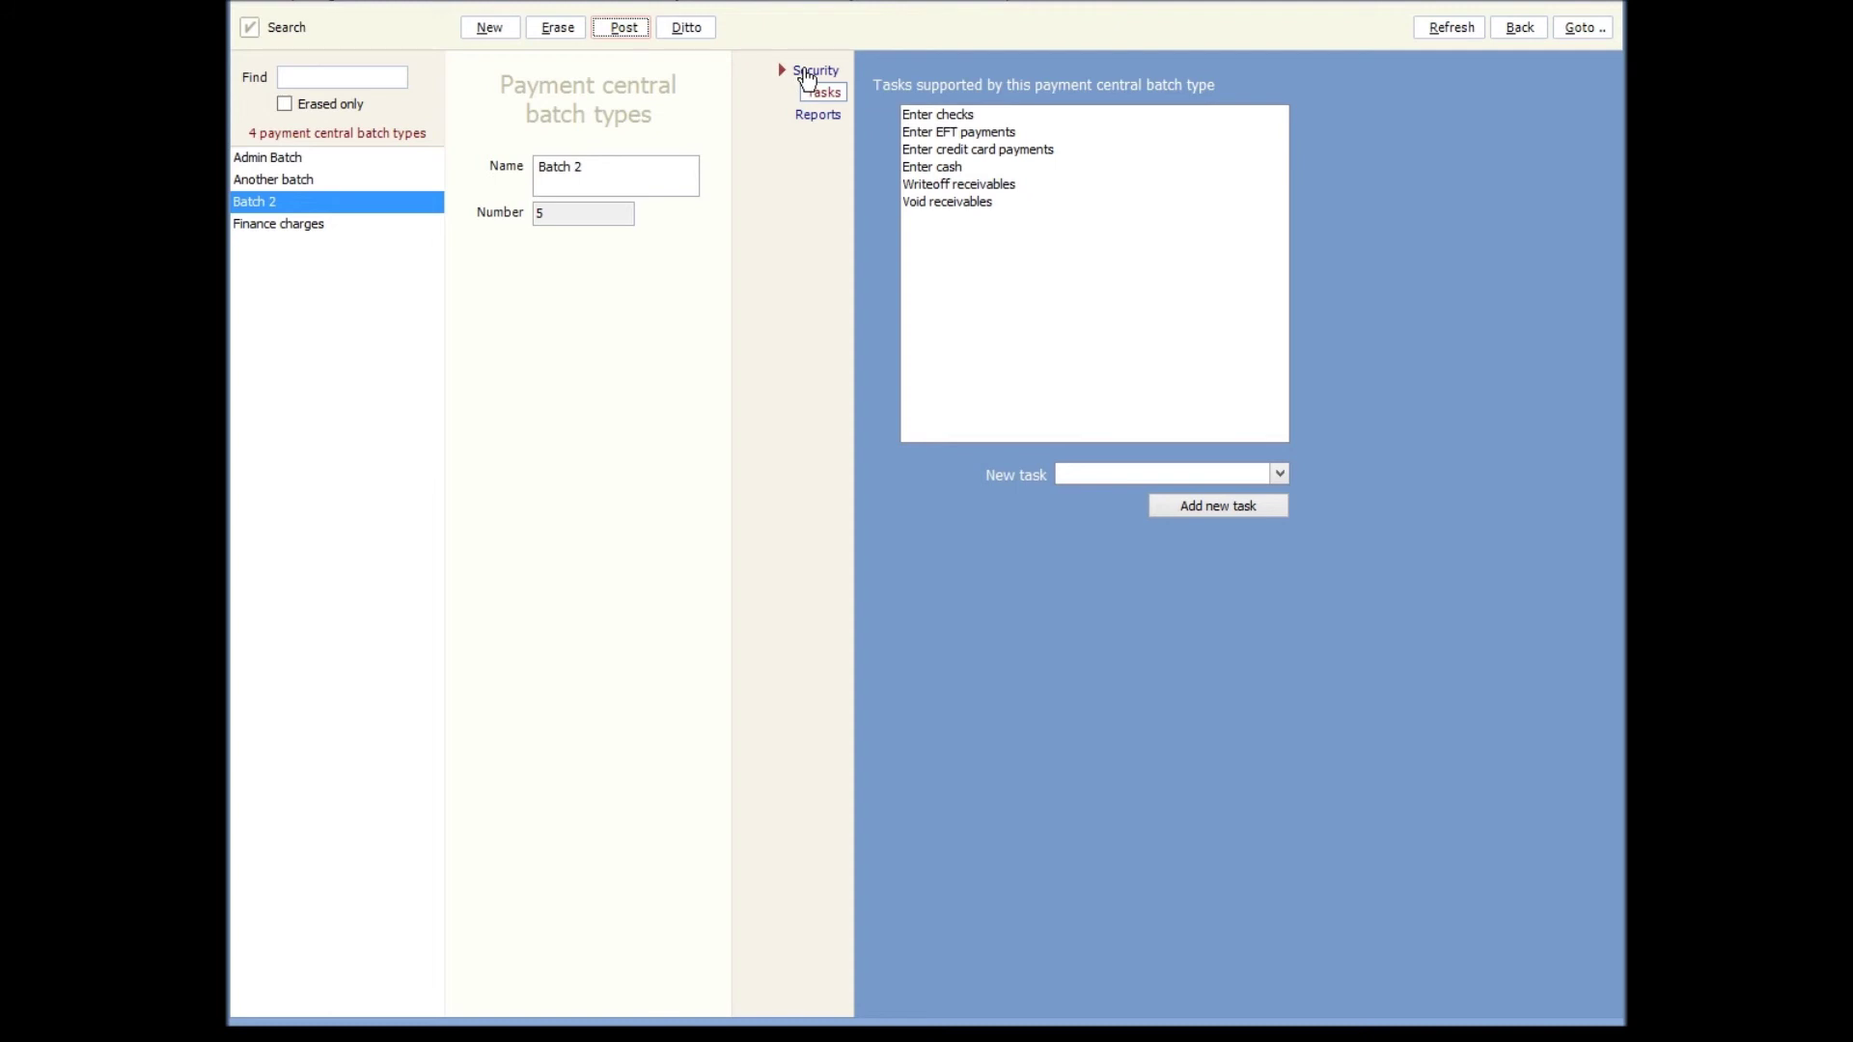
Give an employee from the Sales group permission to use the Batch 2 payment central batch type
left_click(811, 72)
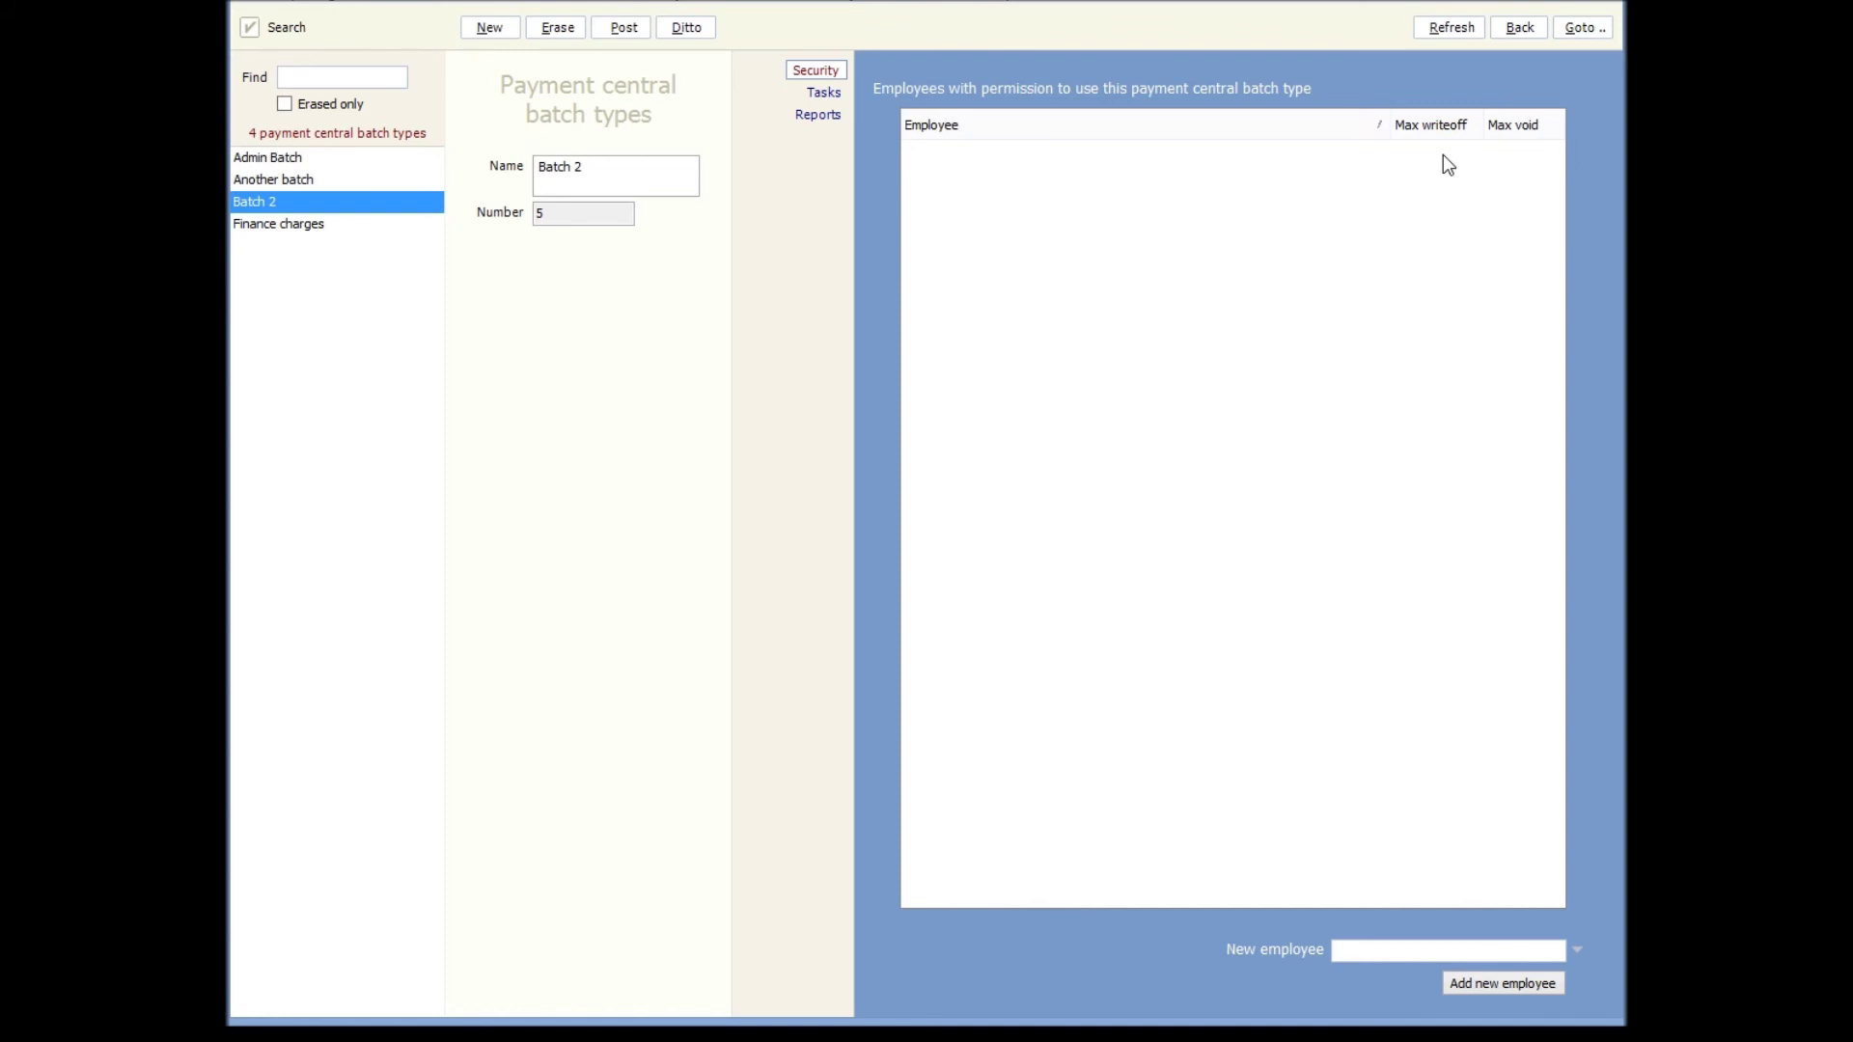
left_click(1575, 952)
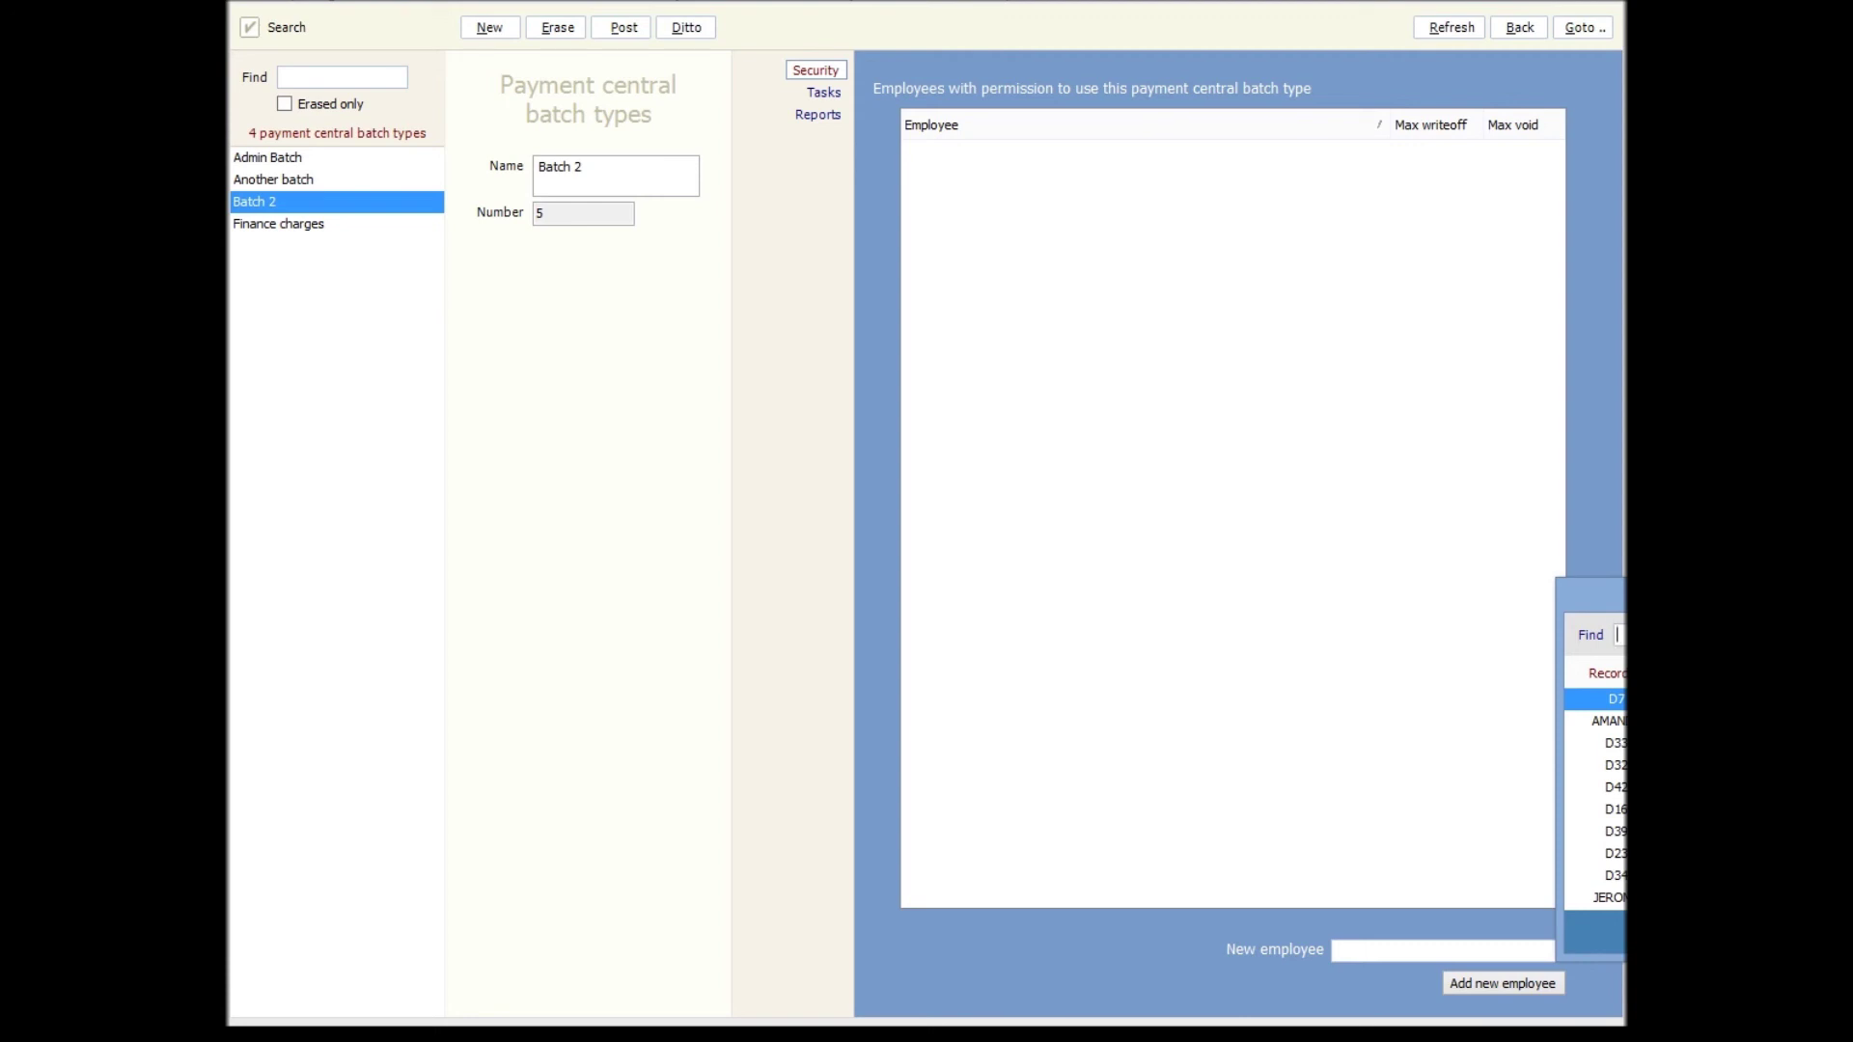
left_click(1617, 810)
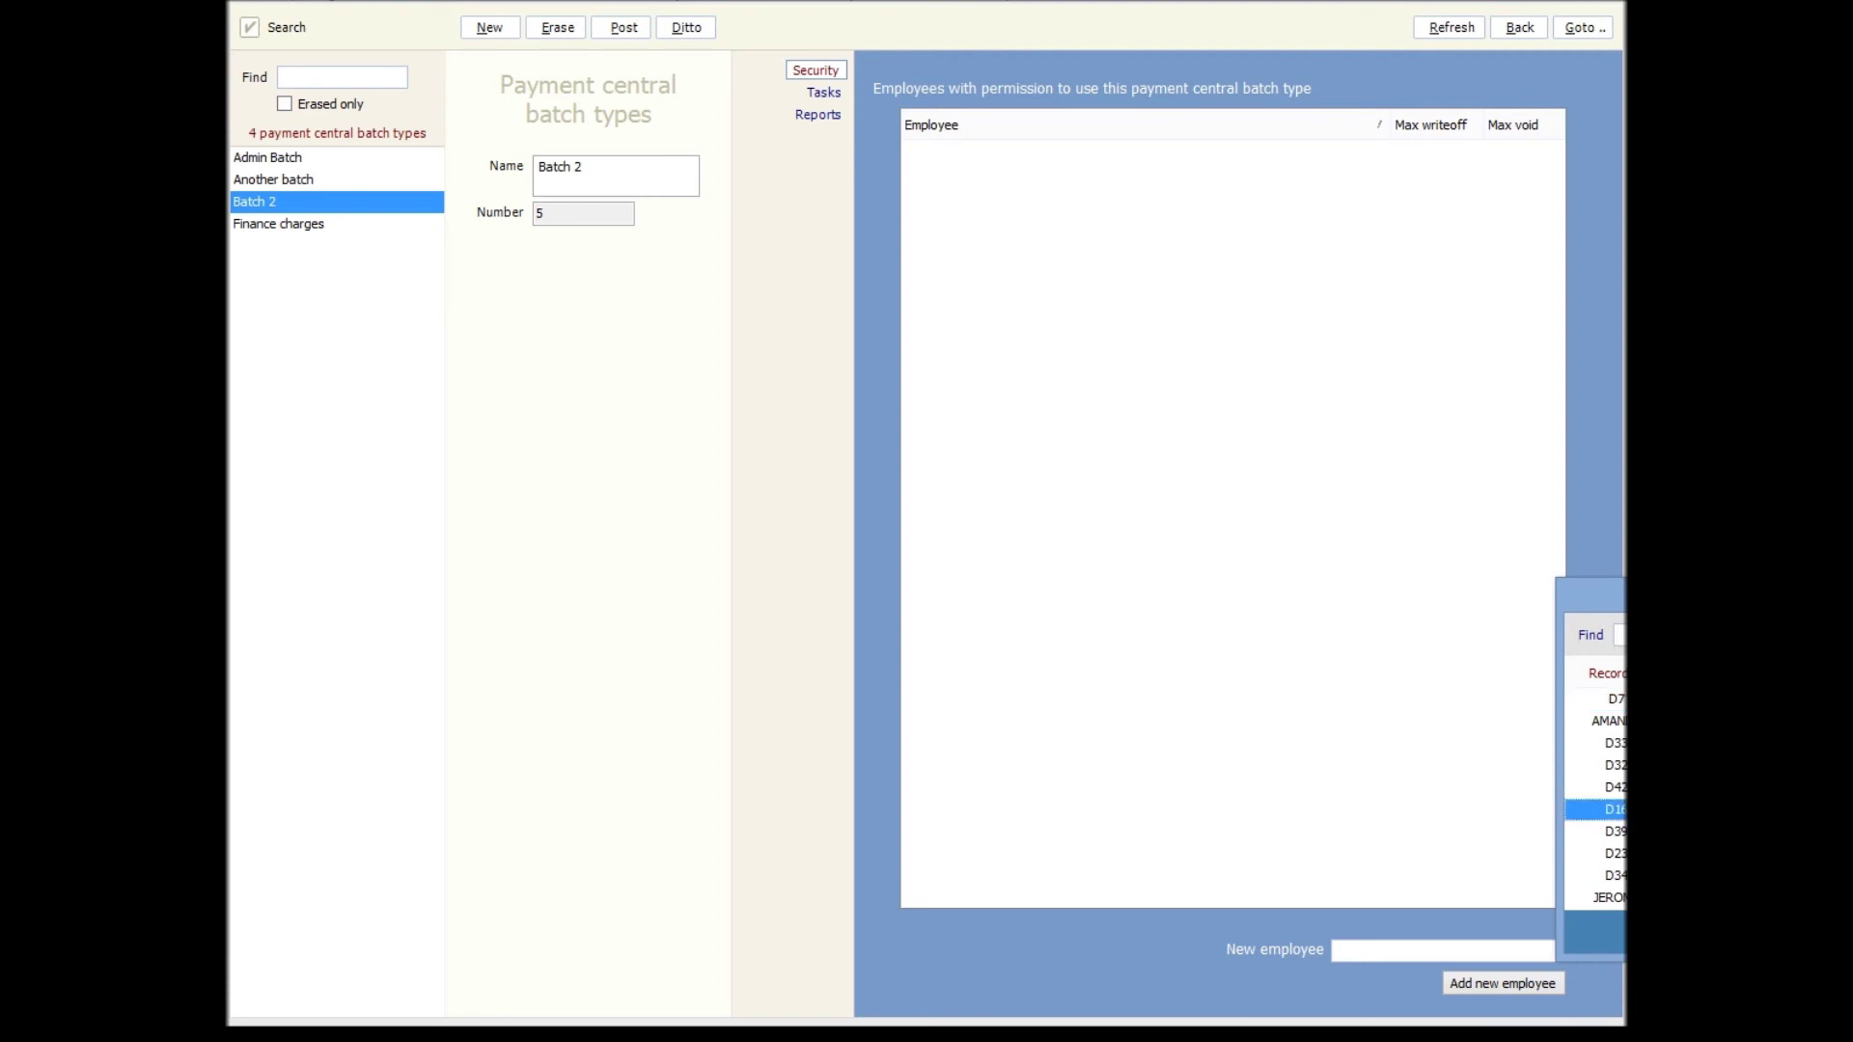
key("Return")
left_click(1496, 985)
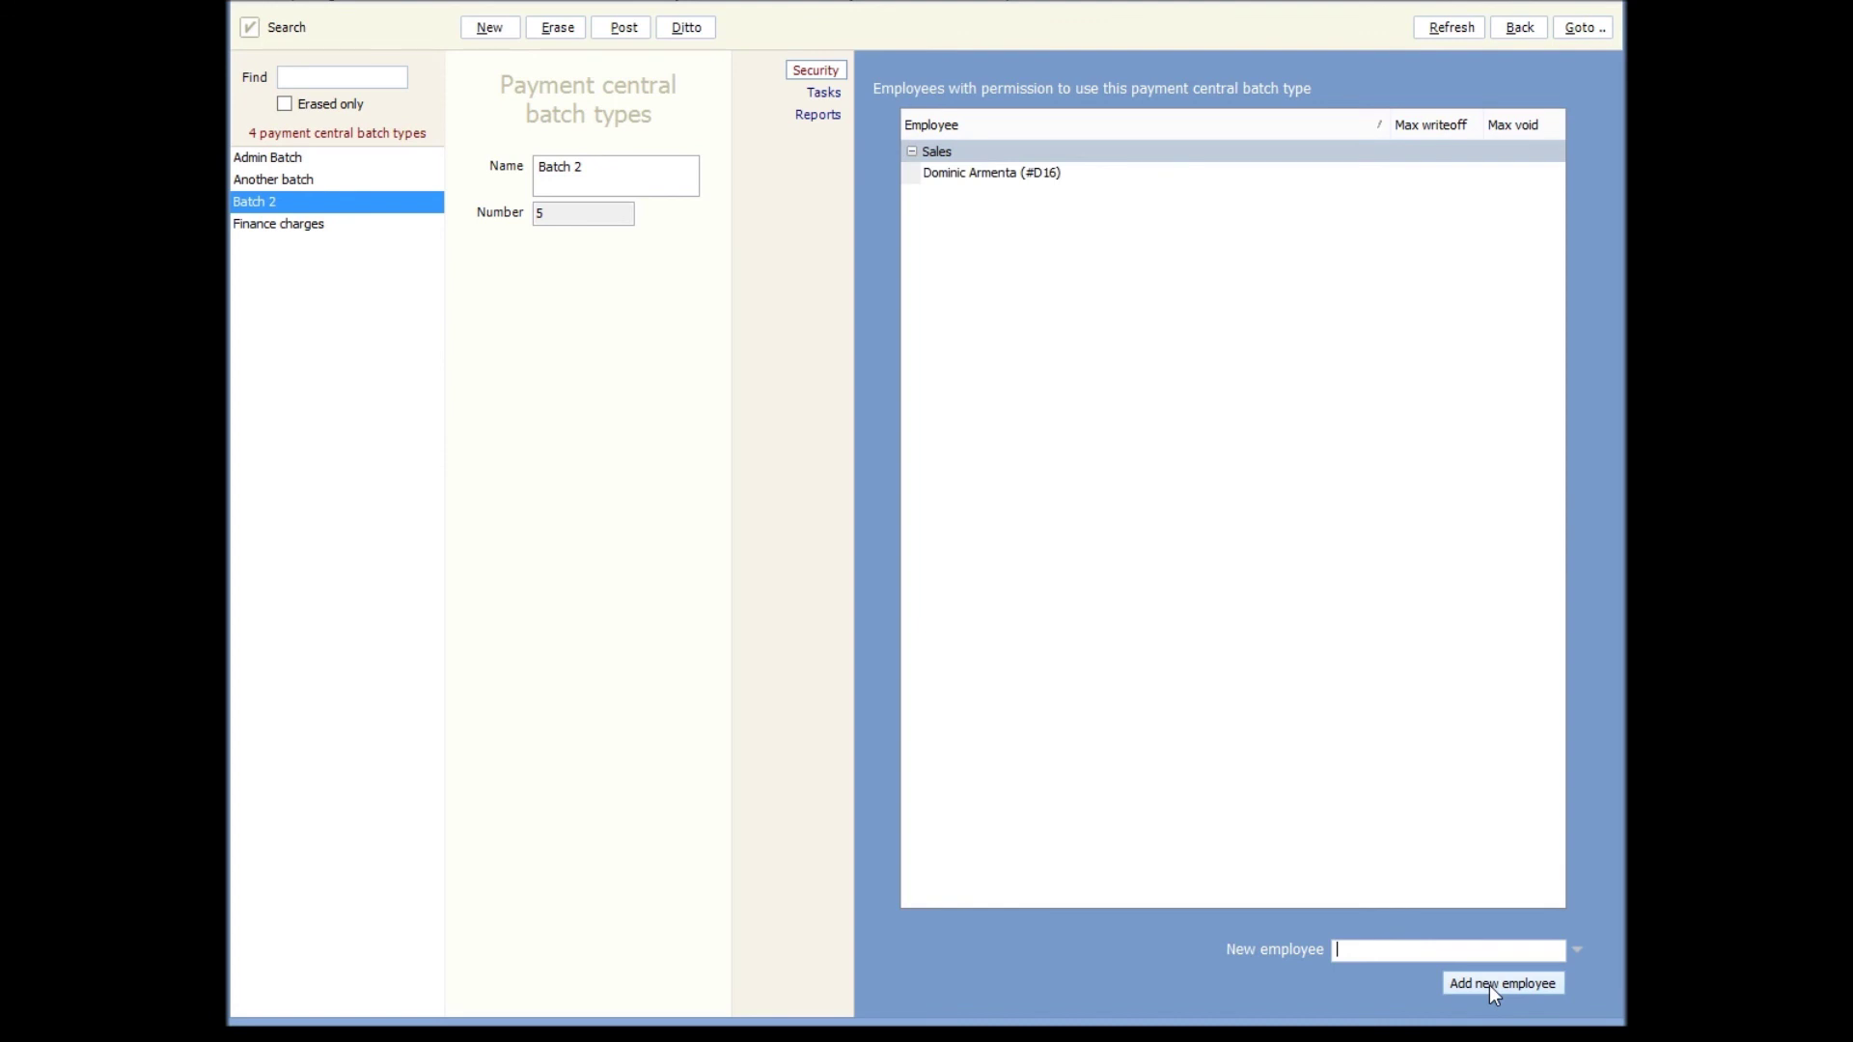
Set the Sales employee's maximum writeoff to $500.00 and maximum void to $100.00 for Batch 2
left_click(1439, 173)
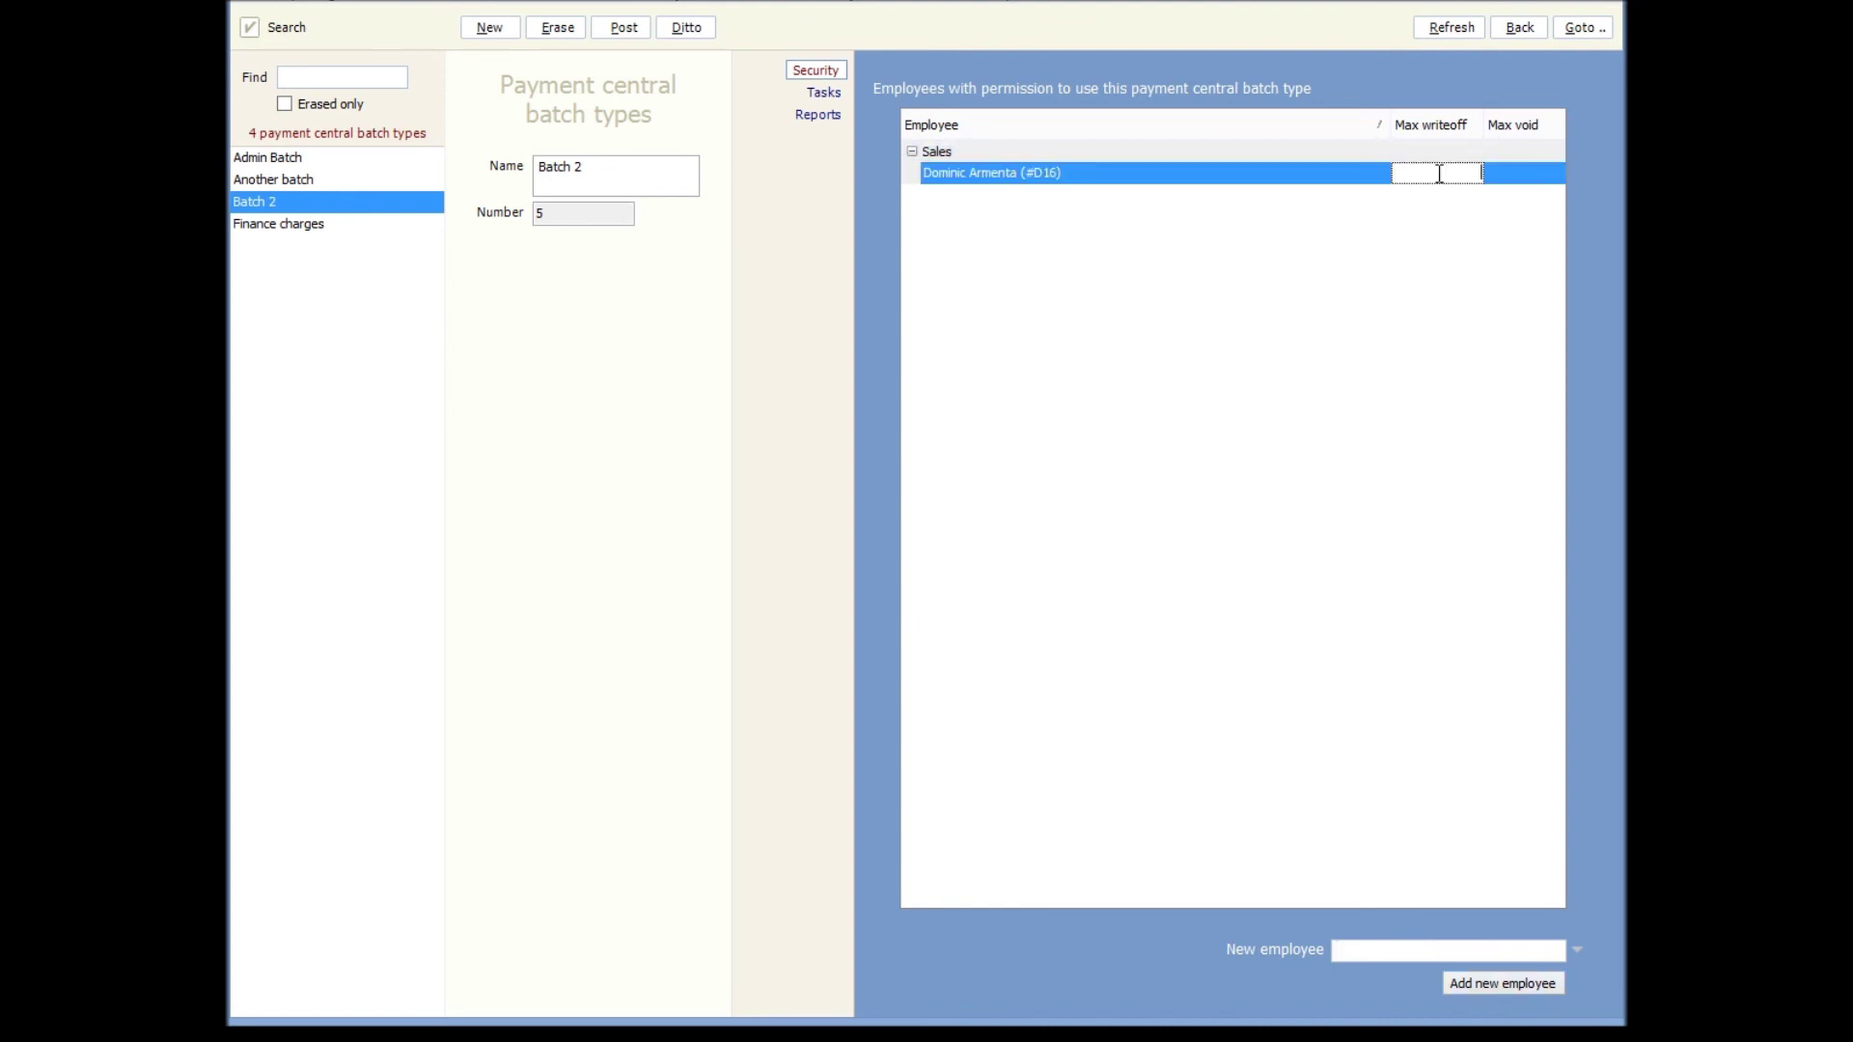
type("500")
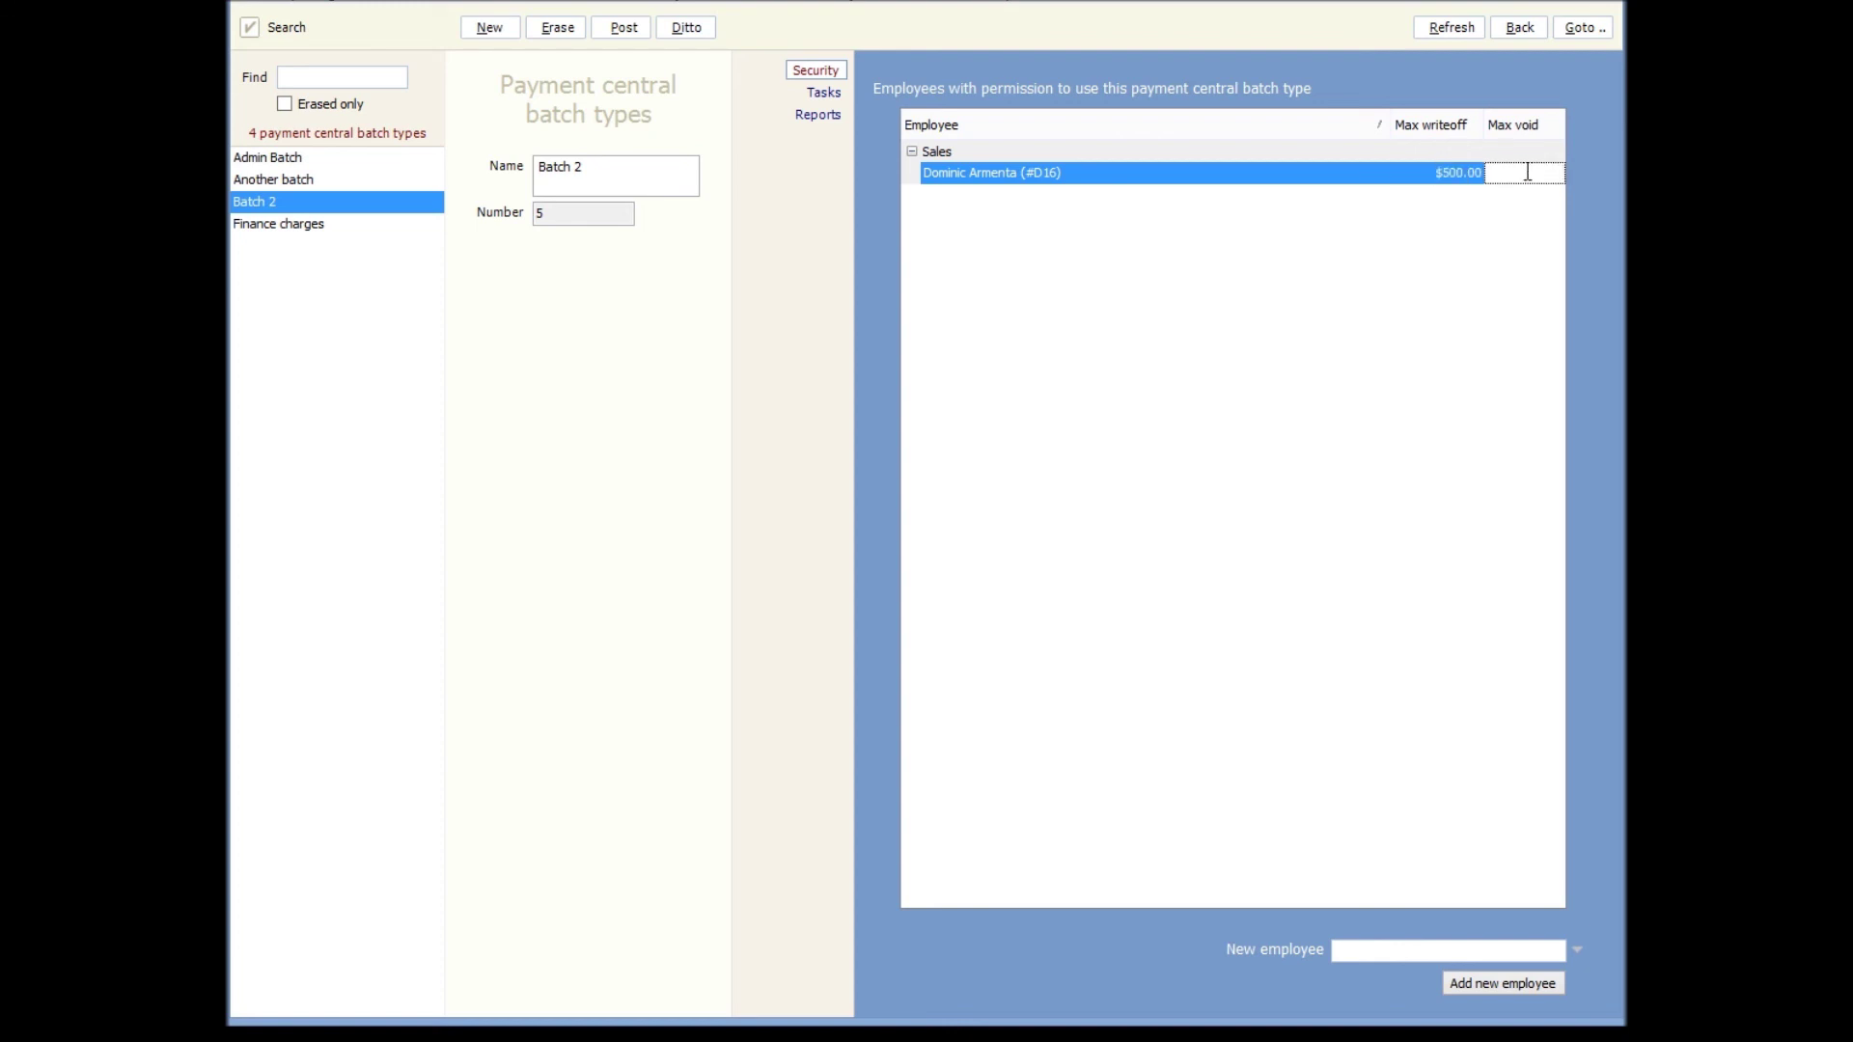
type("100")
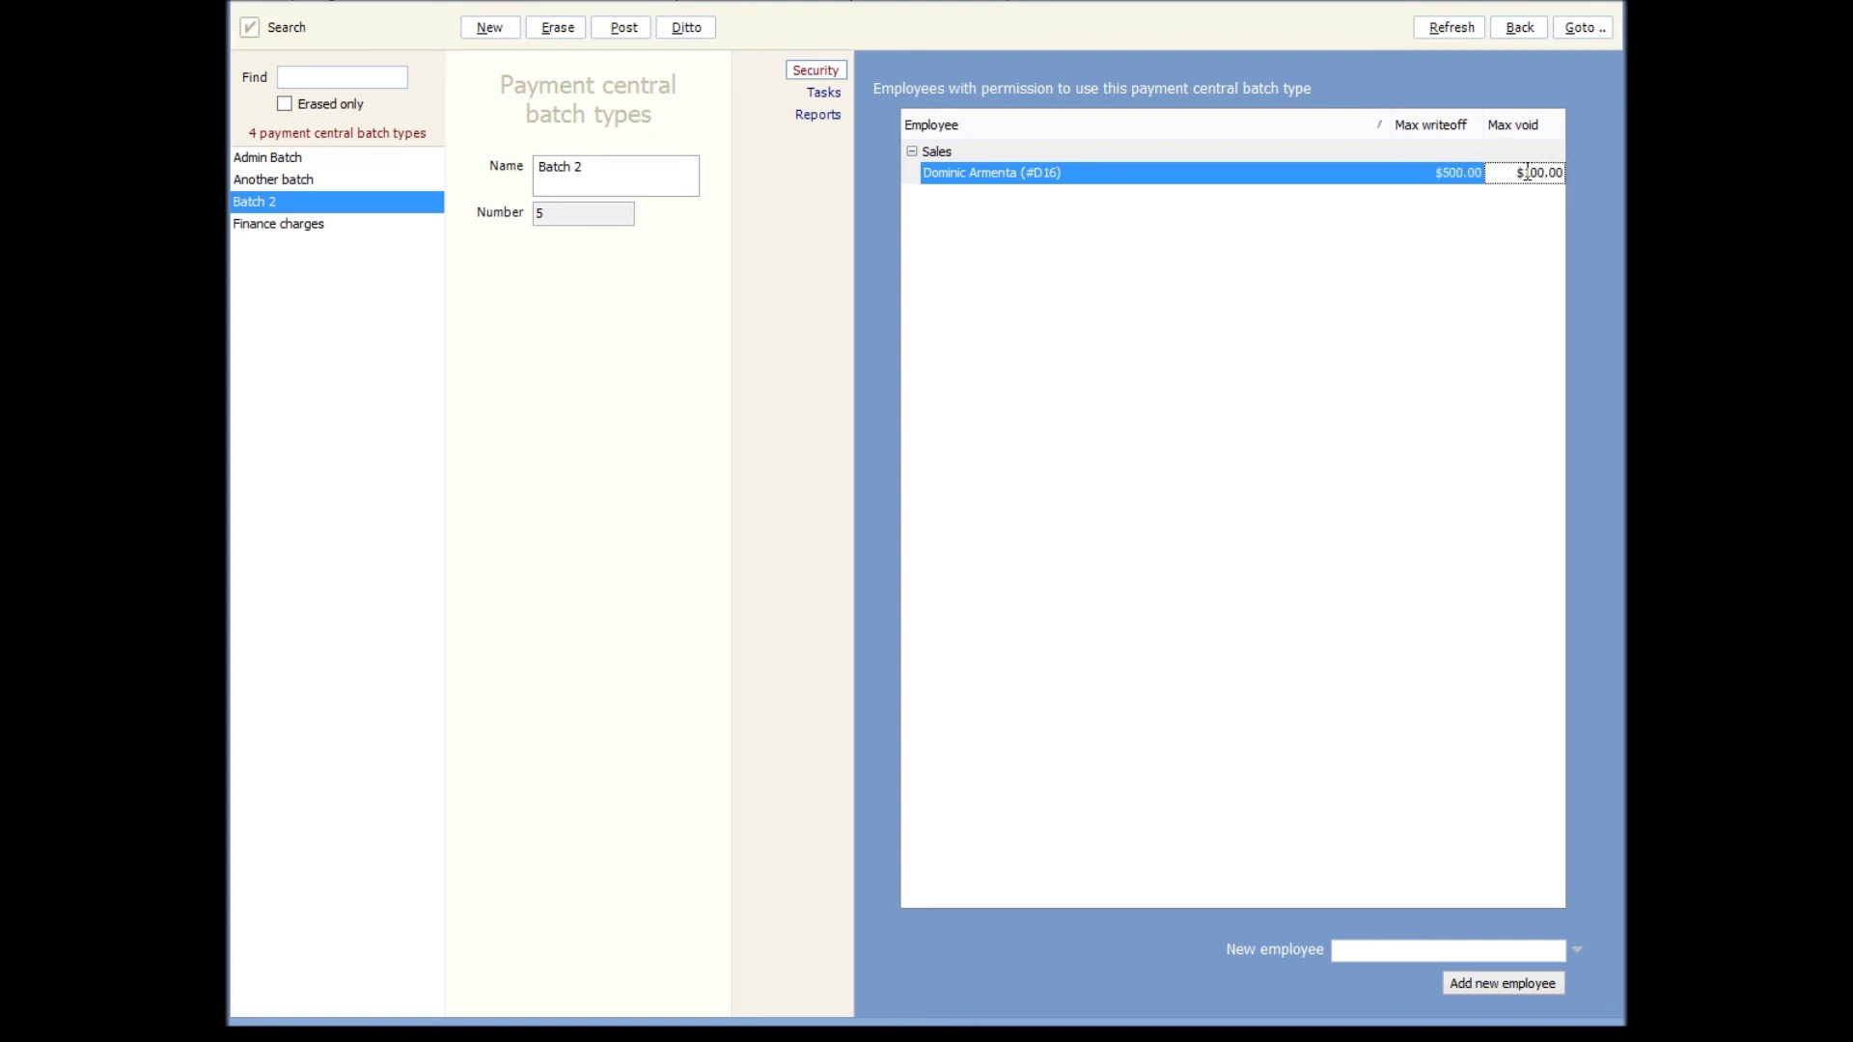